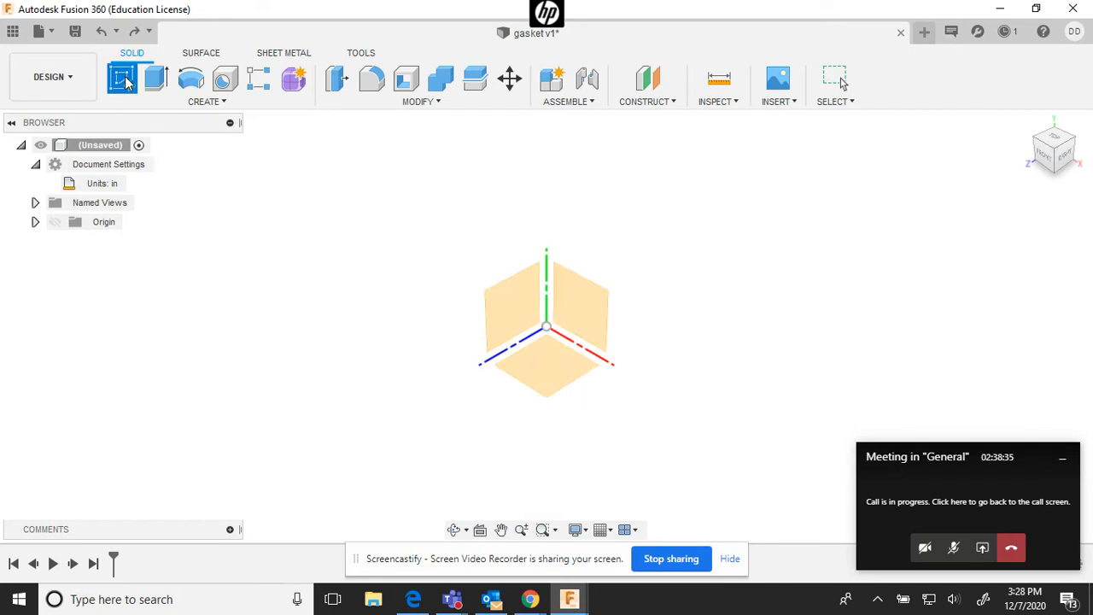
Start a sketch on the horizontal origin plane and draw a 2 in diameter circle centred on the origin
left_click(549, 374)
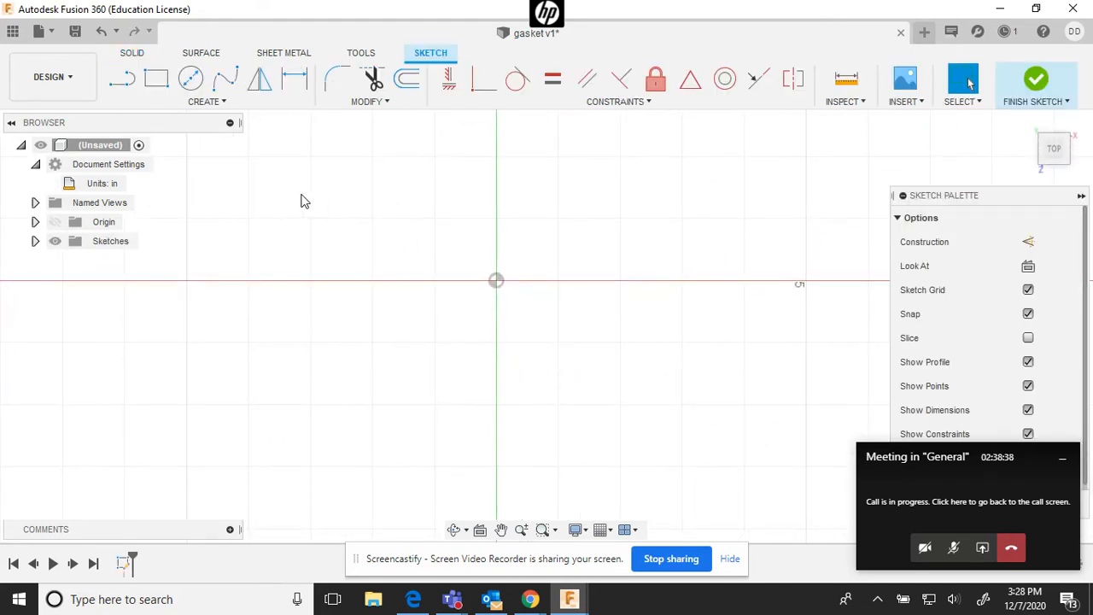
left_click(191, 78)
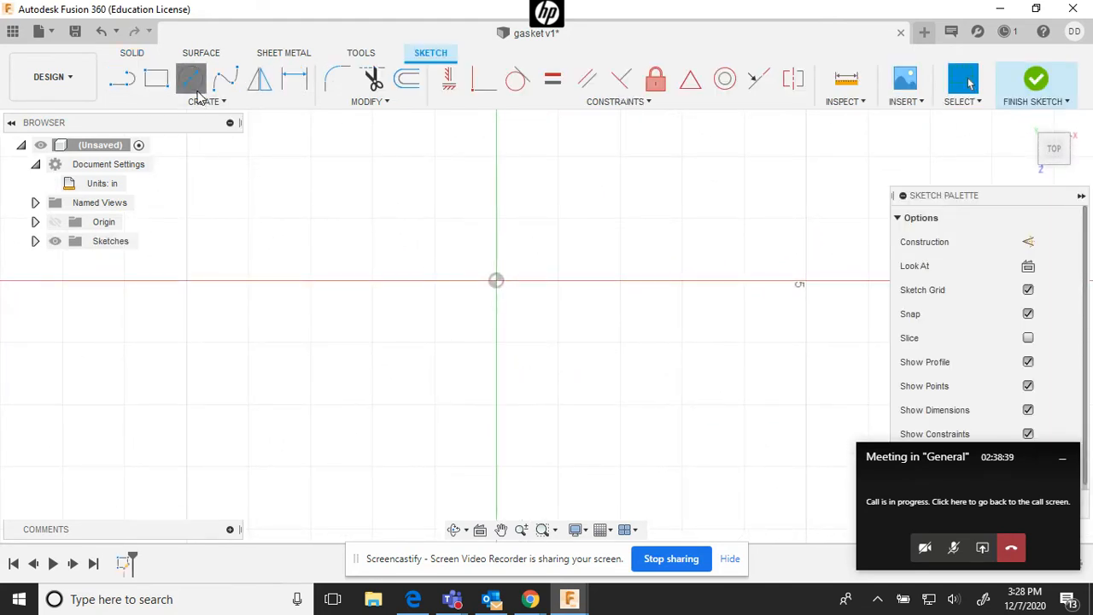
left_click(496, 281)
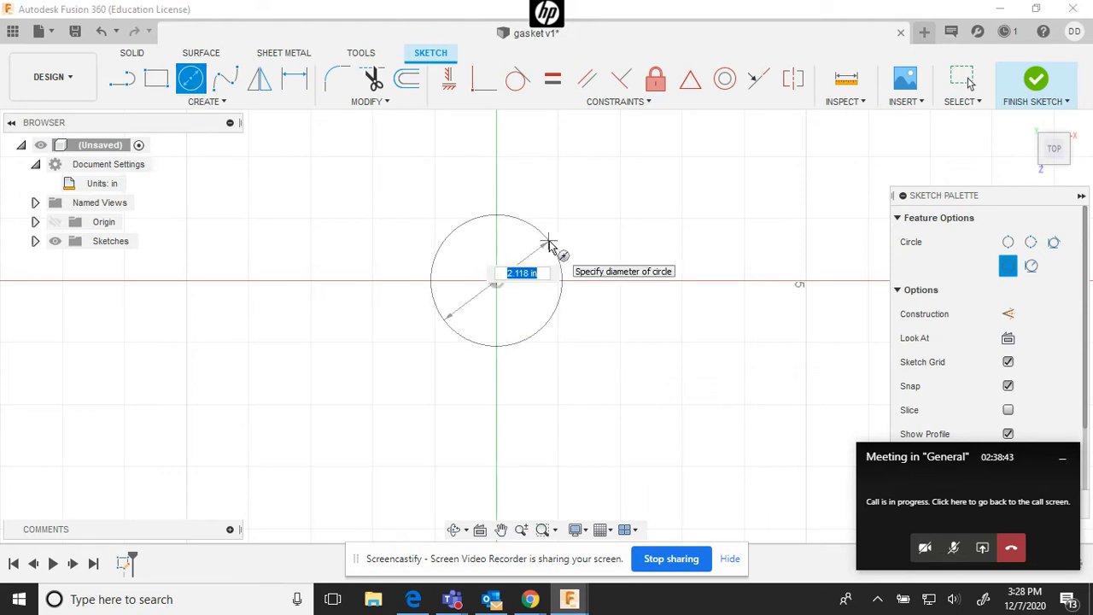
type("2")
key("Return")
key("Escape")
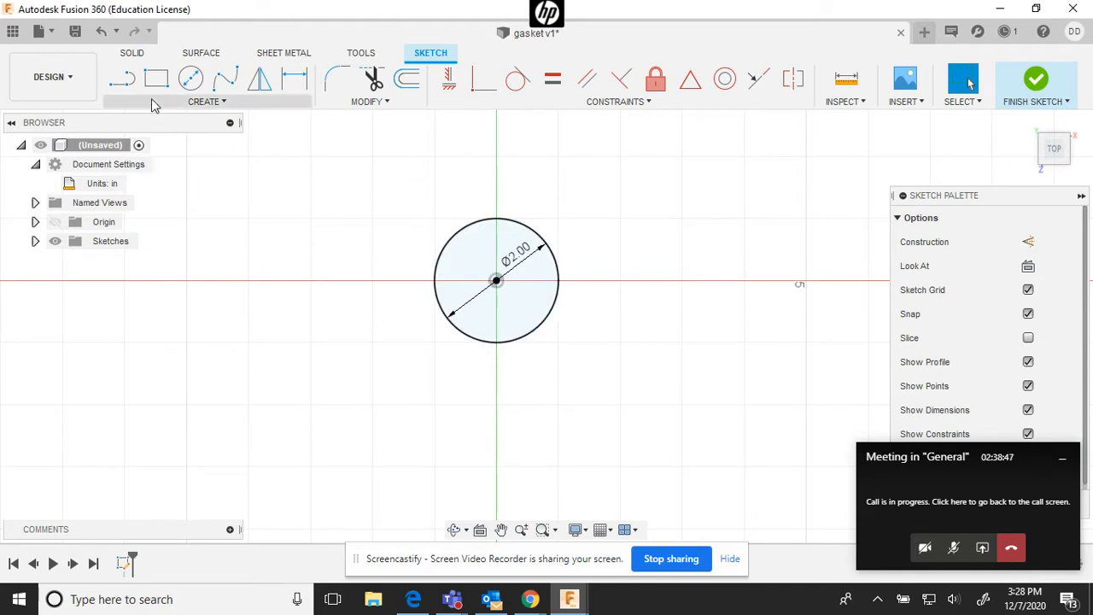
Draw a 1.25 in line from the origin diagonally up to the right at about 44 degrees
left_click(125, 82)
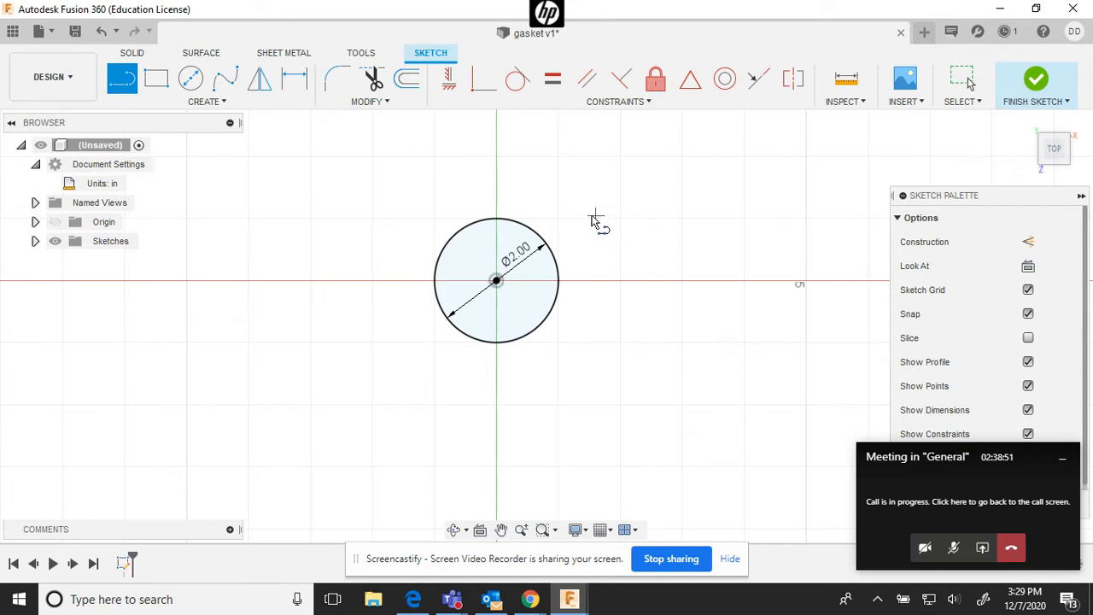
left_click(496, 281)
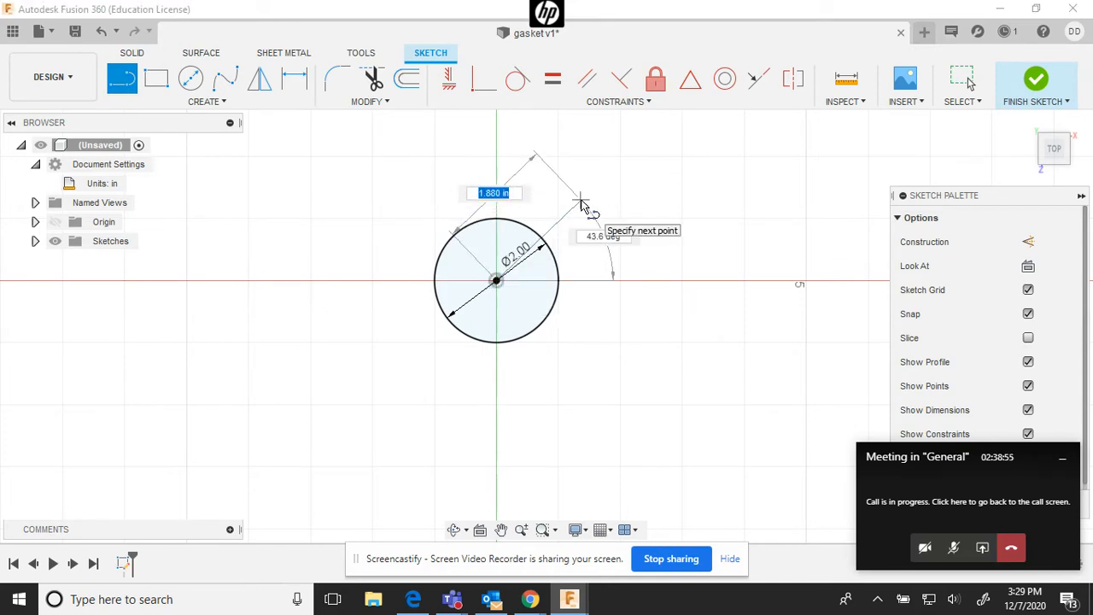
type("1.25")
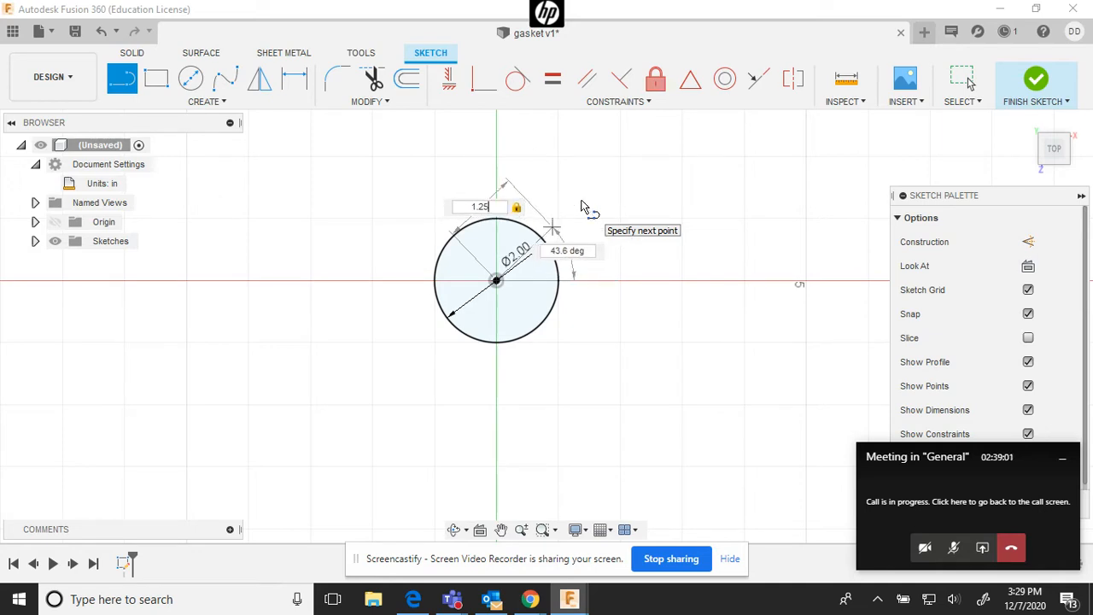
key("Return")
key("Escape")
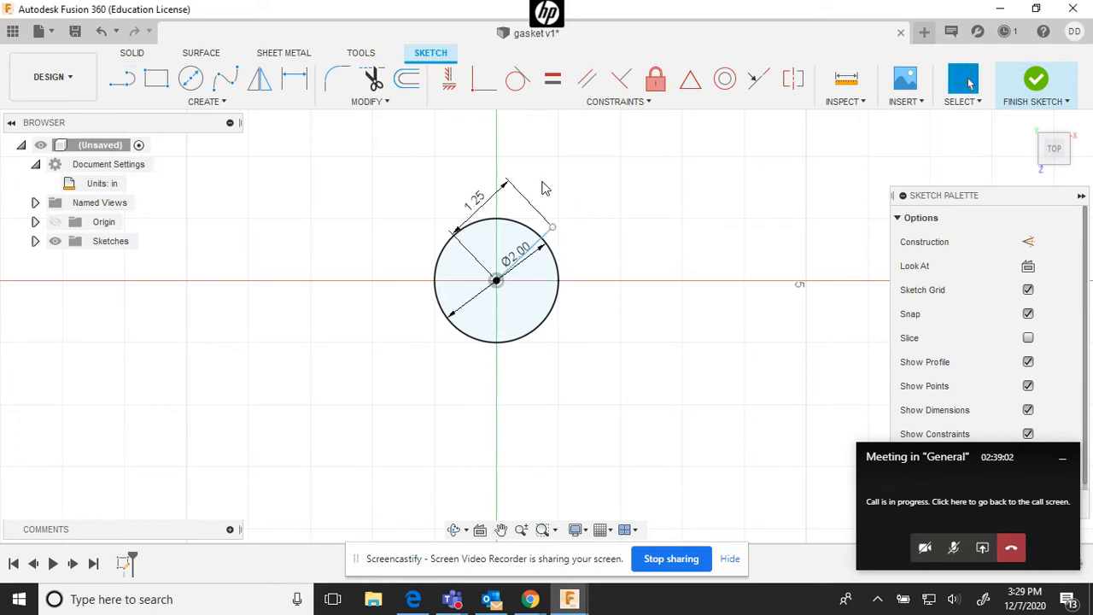
Draw a 0.25 in diameter circle centred on the outer end of the diagonal line
left_click(190, 78)
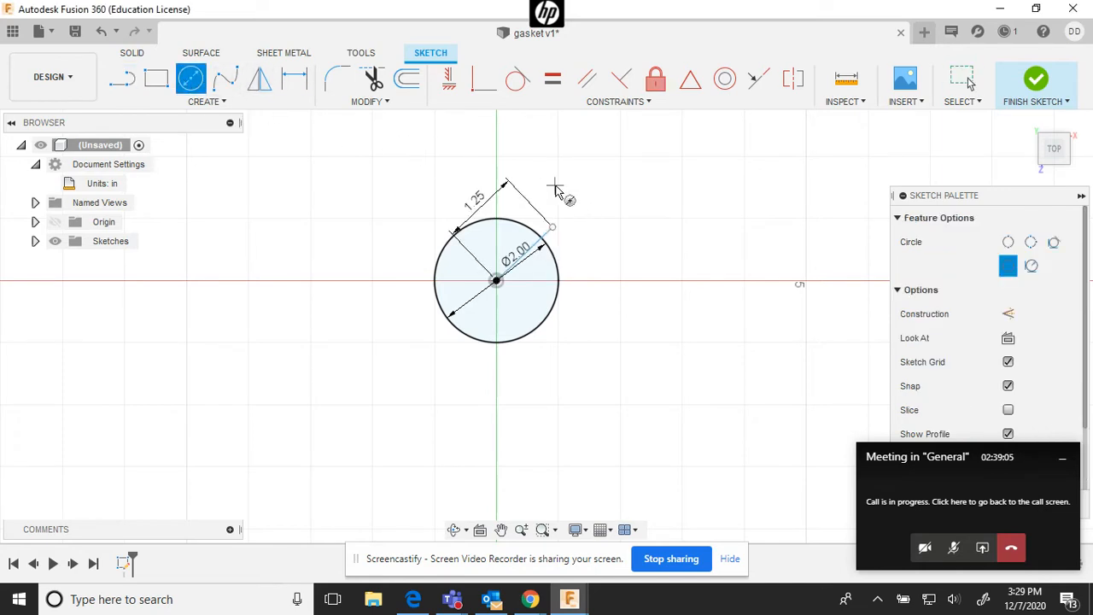
left_click(552, 228)
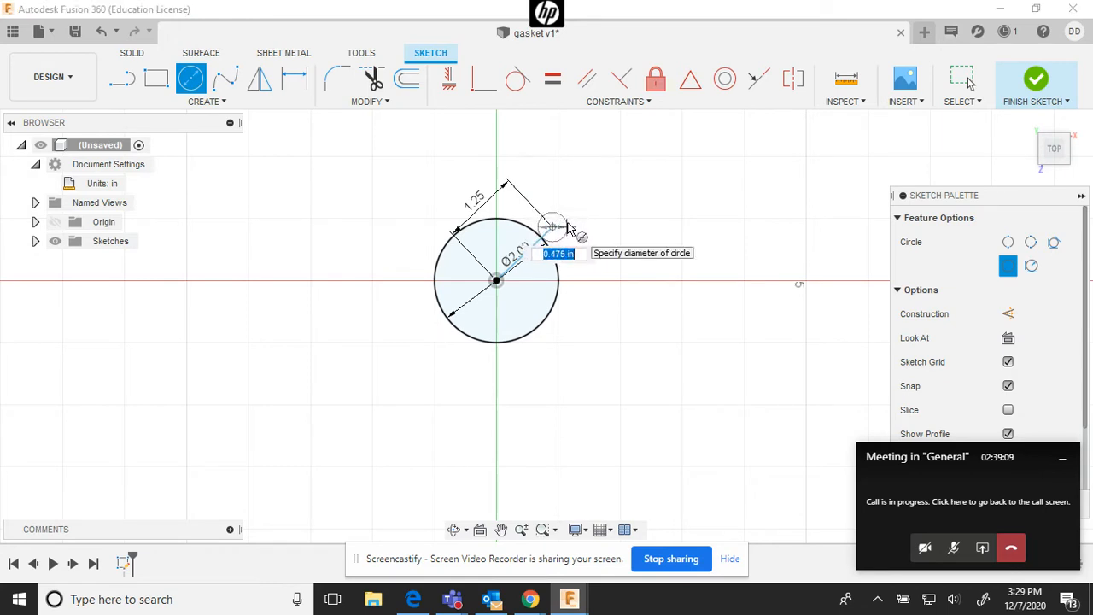
type("25")
key("Tab")
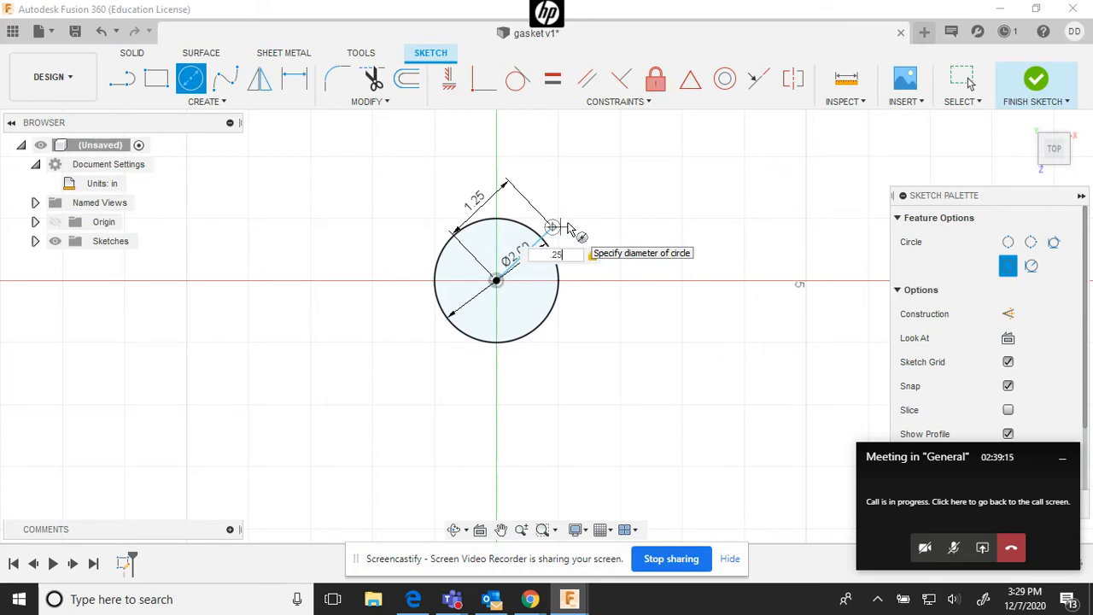
key("Return")
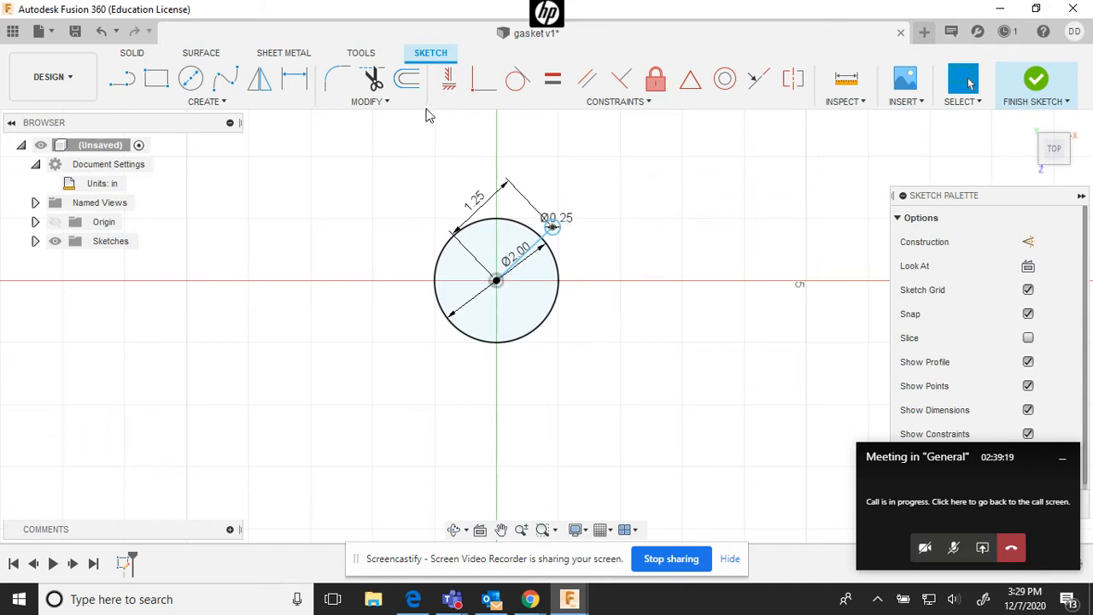
Offset the small hole circle outward by 0.25 in
left_click(406, 78)
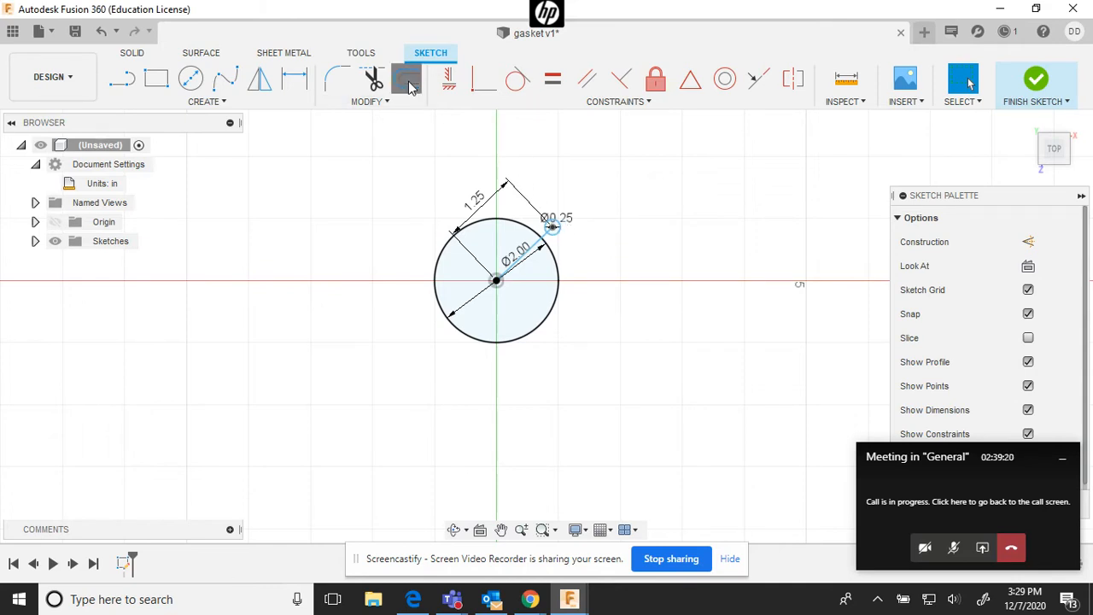
left_click(556, 227)
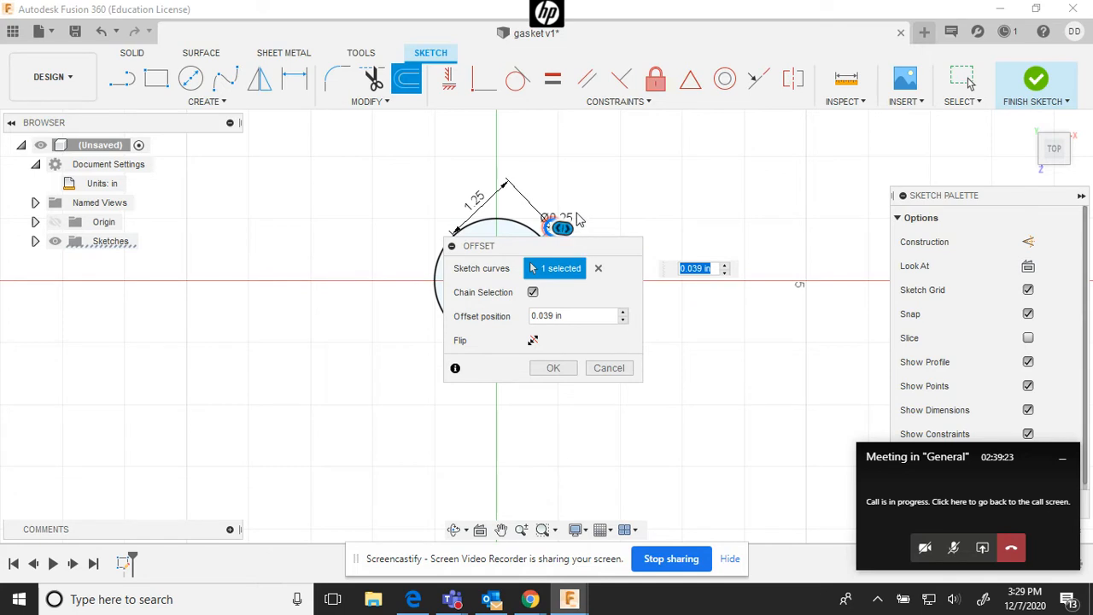
key("BackSpace")
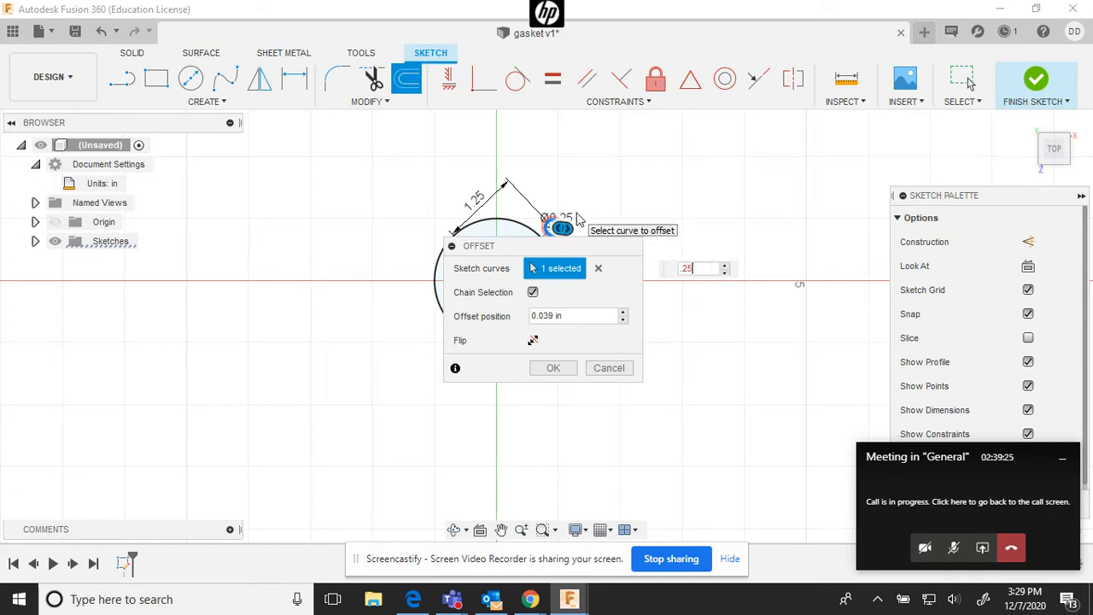
key("Return")
key("Return")
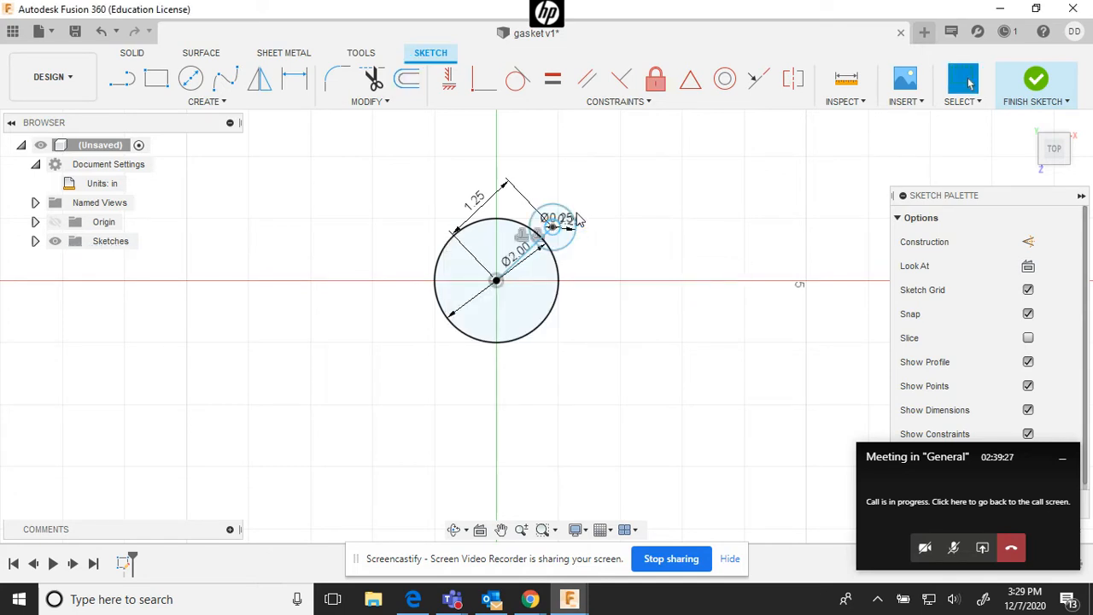
Delete the diagonal line between the origin and the small hole's centre
scroll(493, 247, "up", 3)
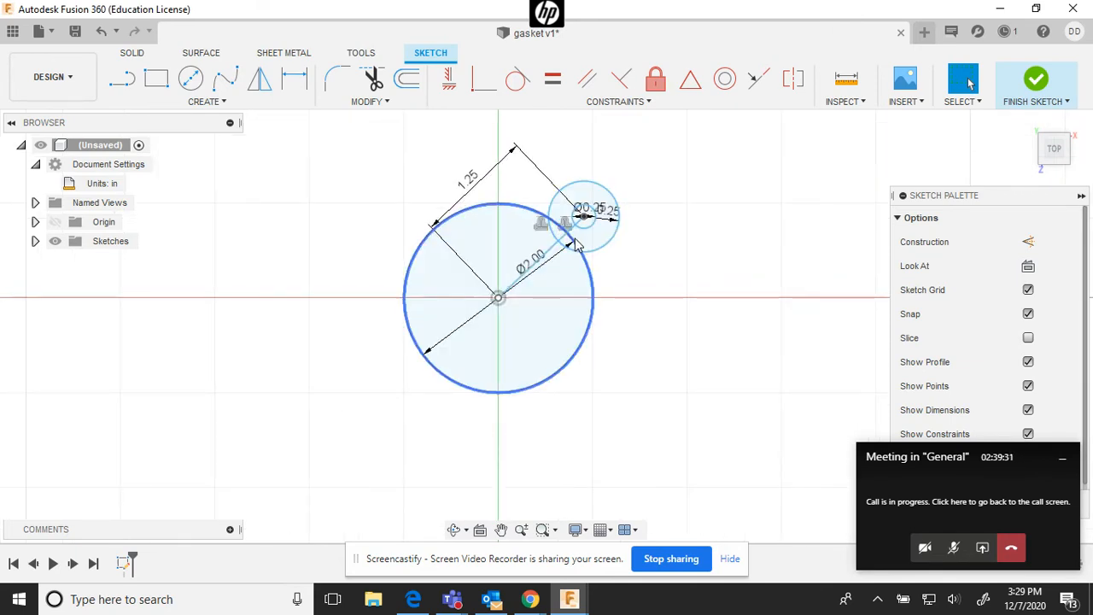
left_click(537, 261)
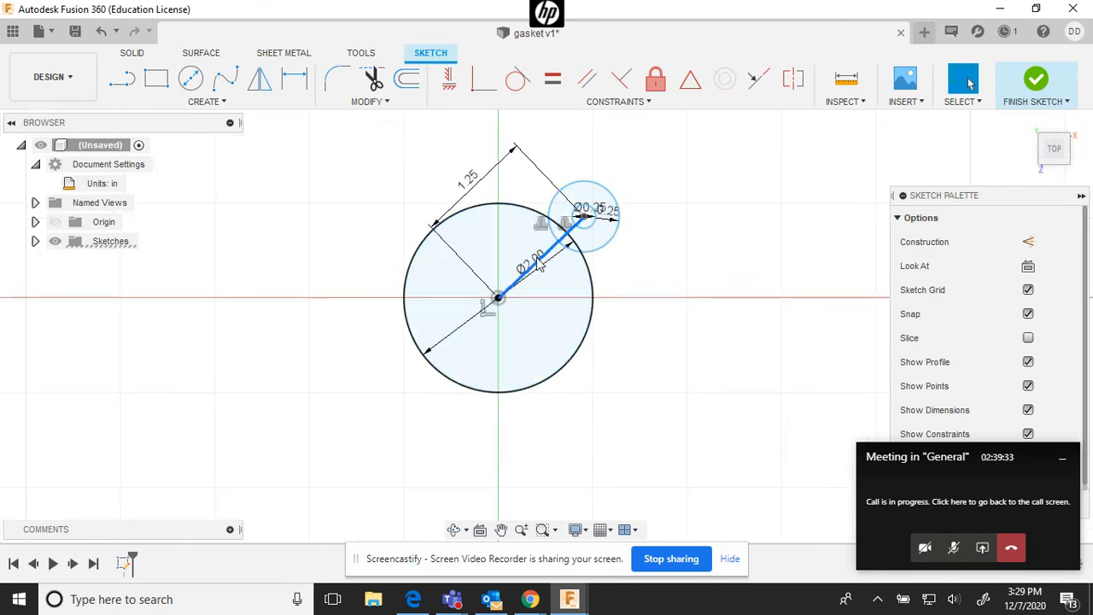
key("Delete")
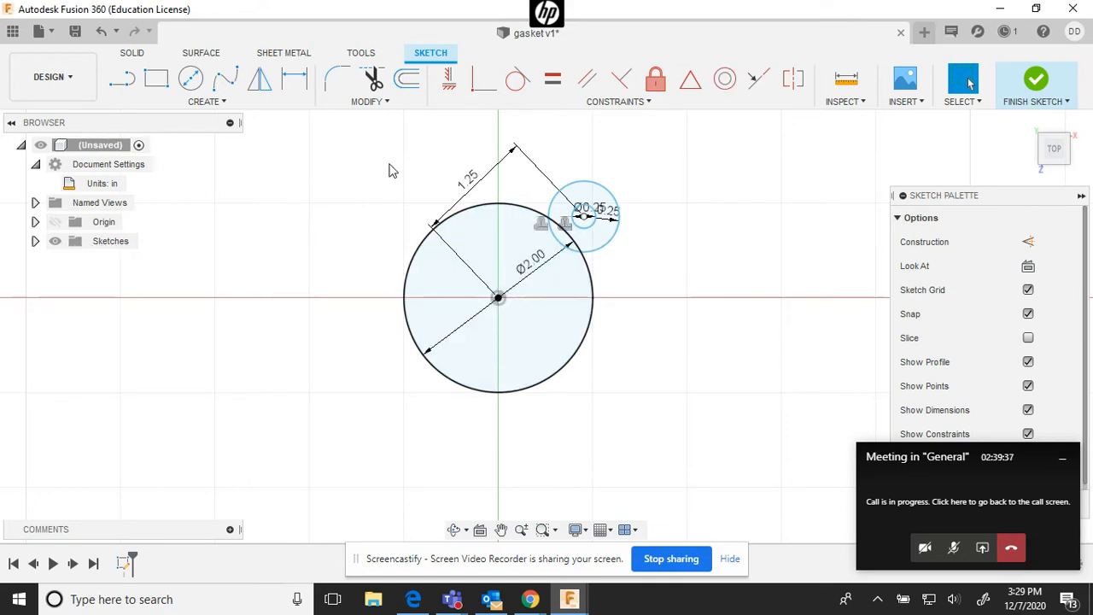
Create a full circular pattern of the two small concentric circles around the origin with a quantity of 4
left_click(238, 105)
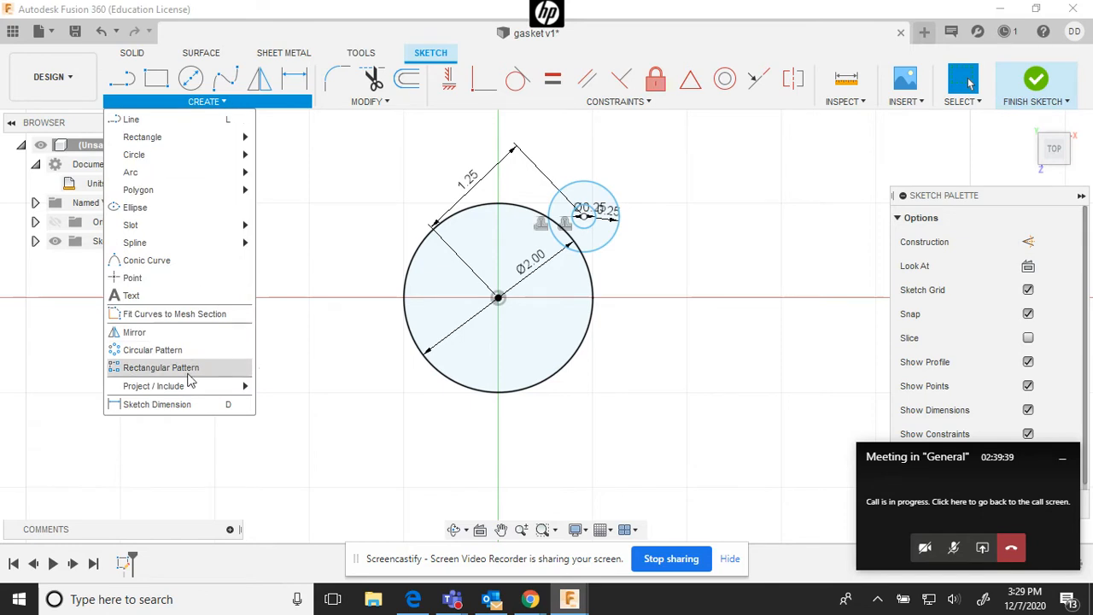
left_click(129, 351)
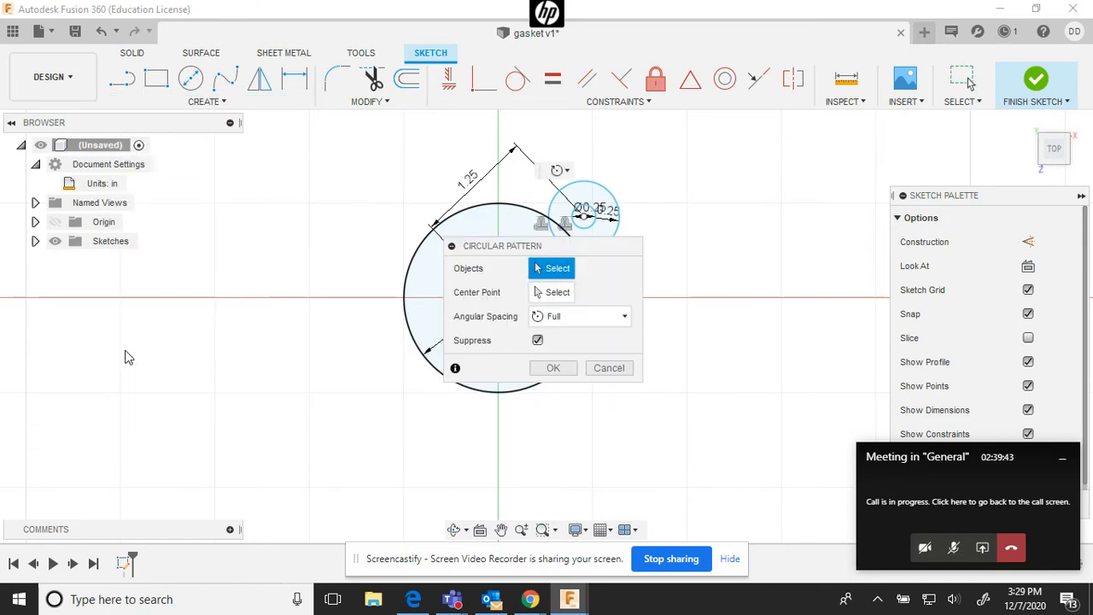
left_click(597, 189)
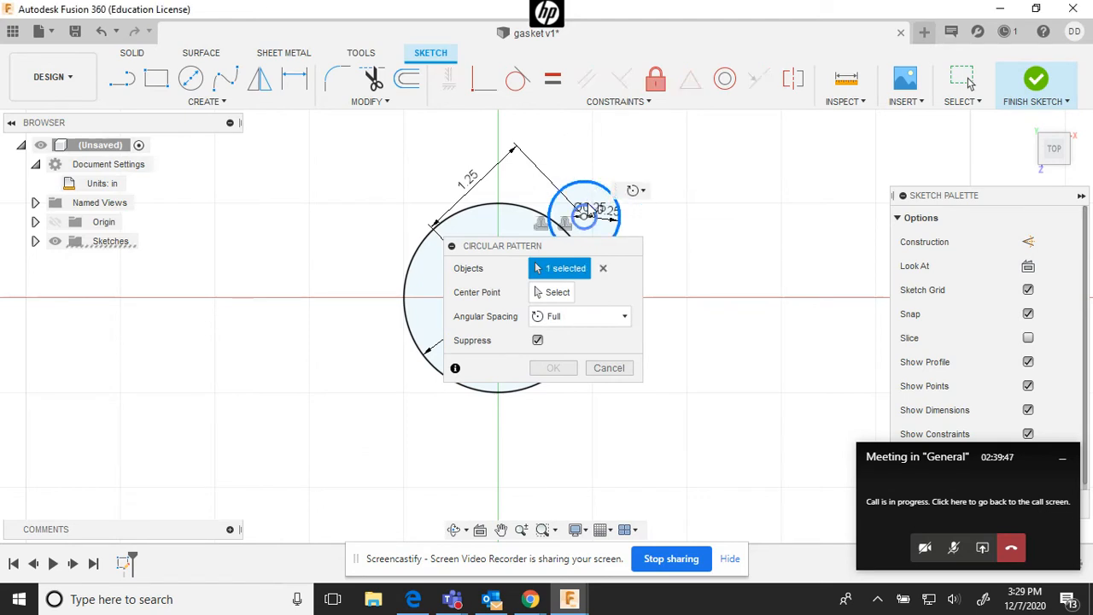
left_click(588, 214)
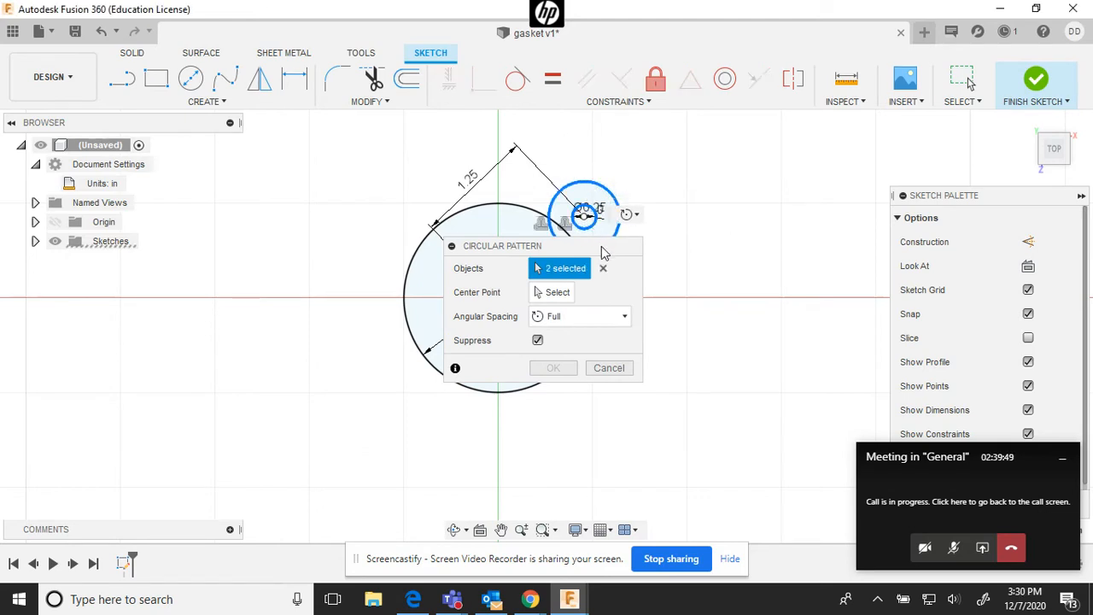
mouse_move(603, 249)
left_mouse_down()
mouse_move(788, 295)
mouse_move(862, 223)
mouse_move(849, 235)
left_mouse_up()
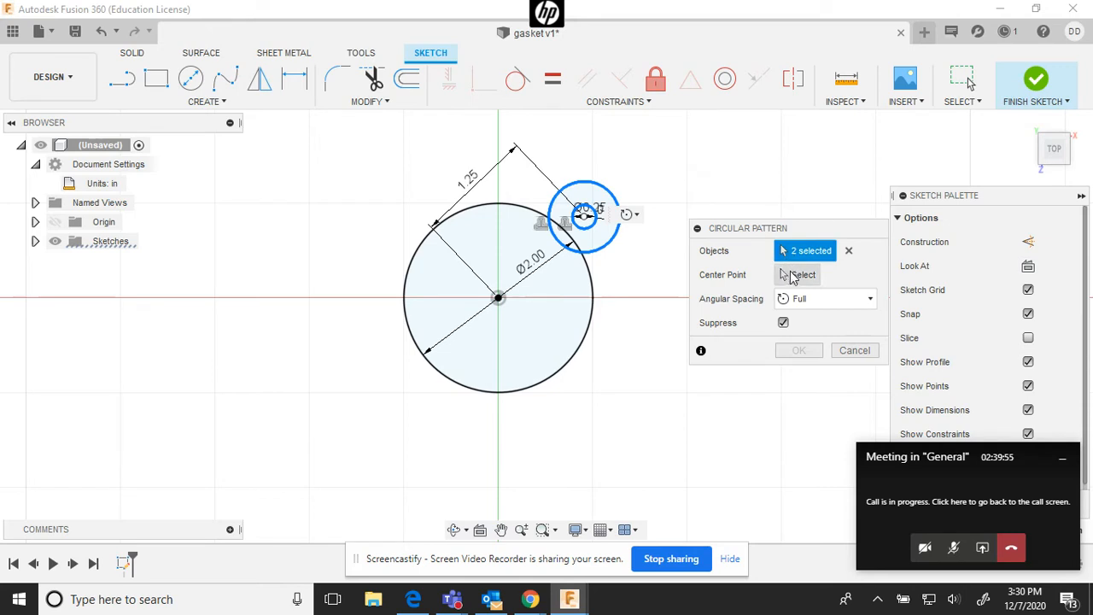
left_click(795, 275)
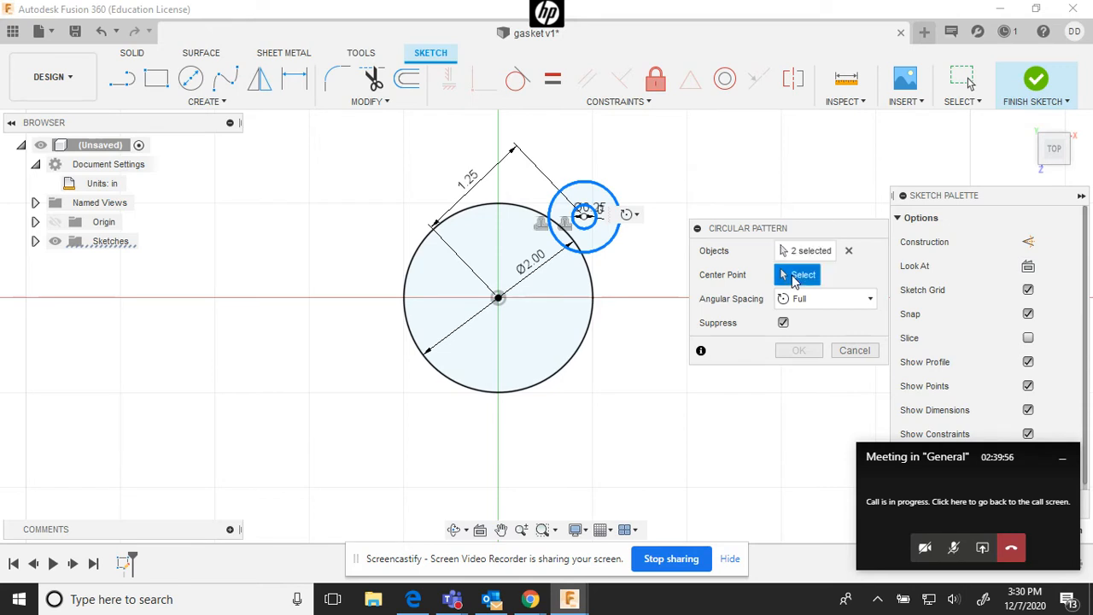
left_click(499, 299)
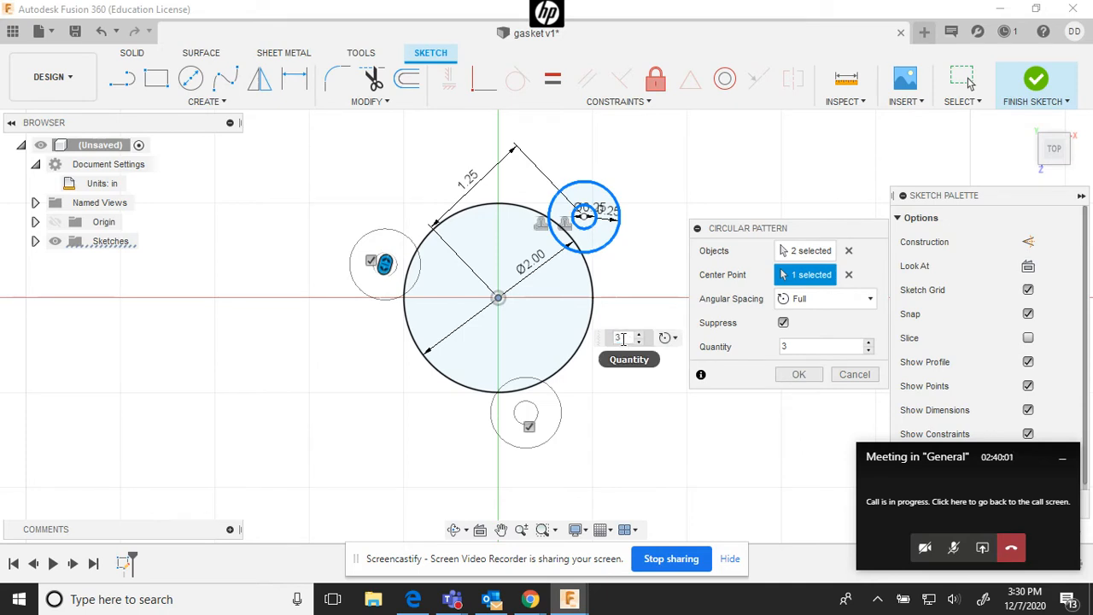
type("4")
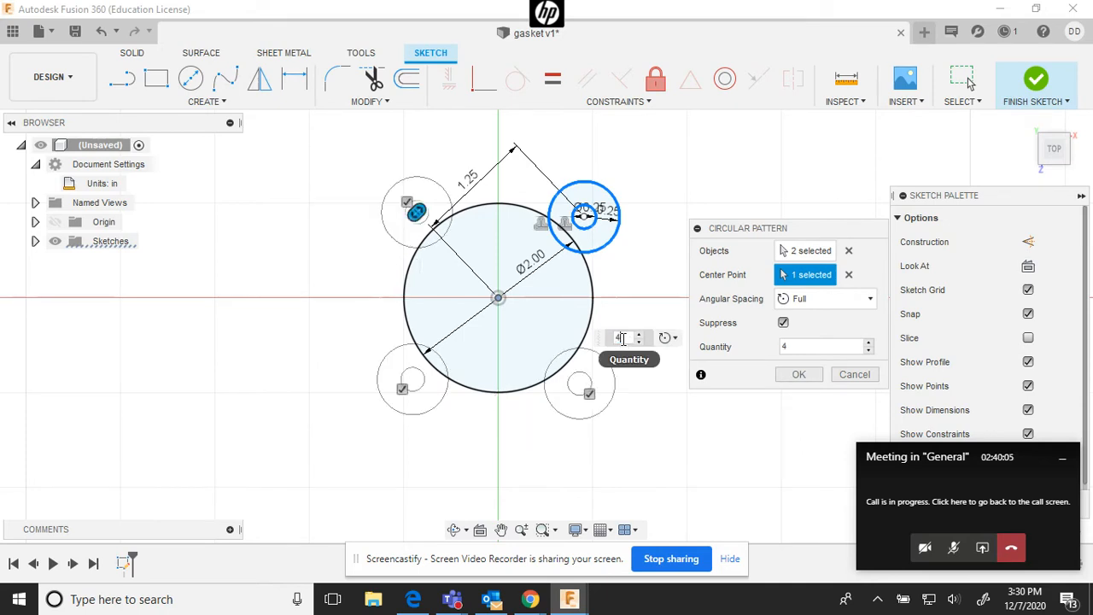
key("Return")
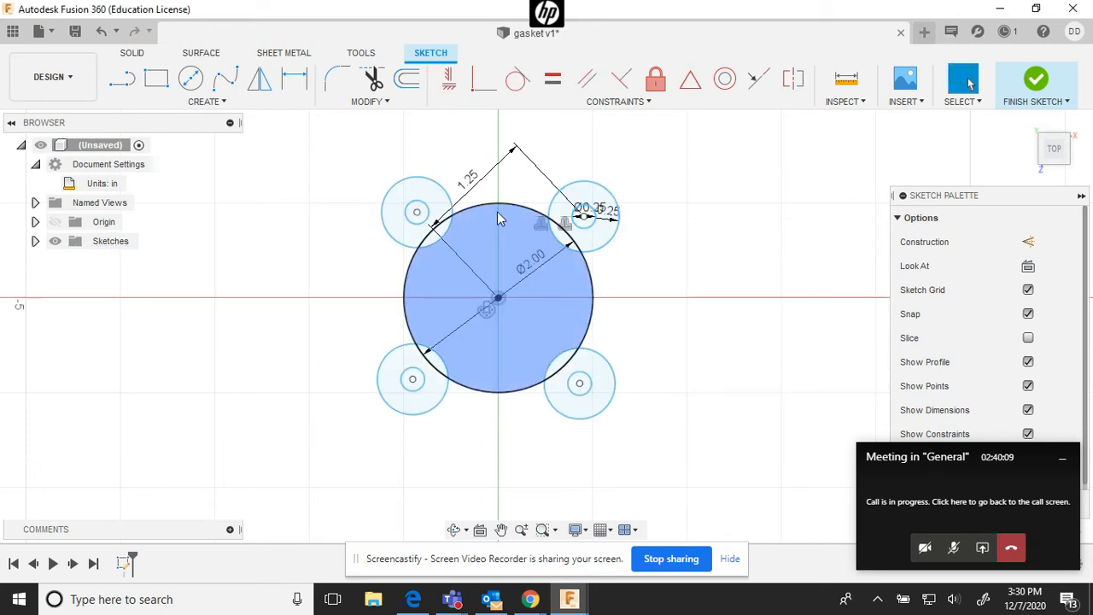
Offset the 2 in centre circle outward by 0.25 in
left_click(412, 85)
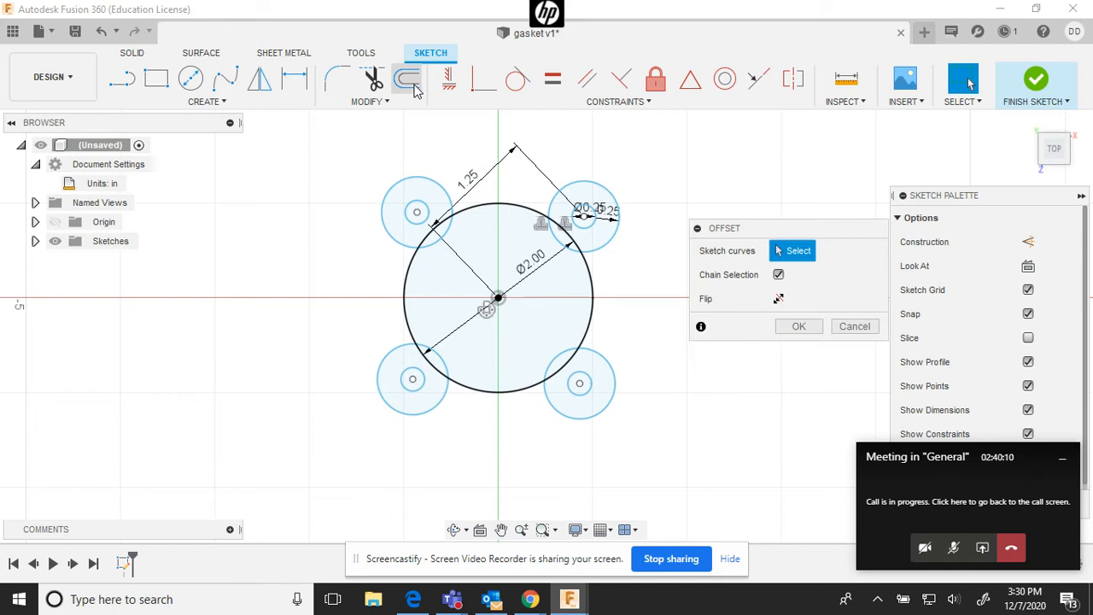
left_click(492, 207)
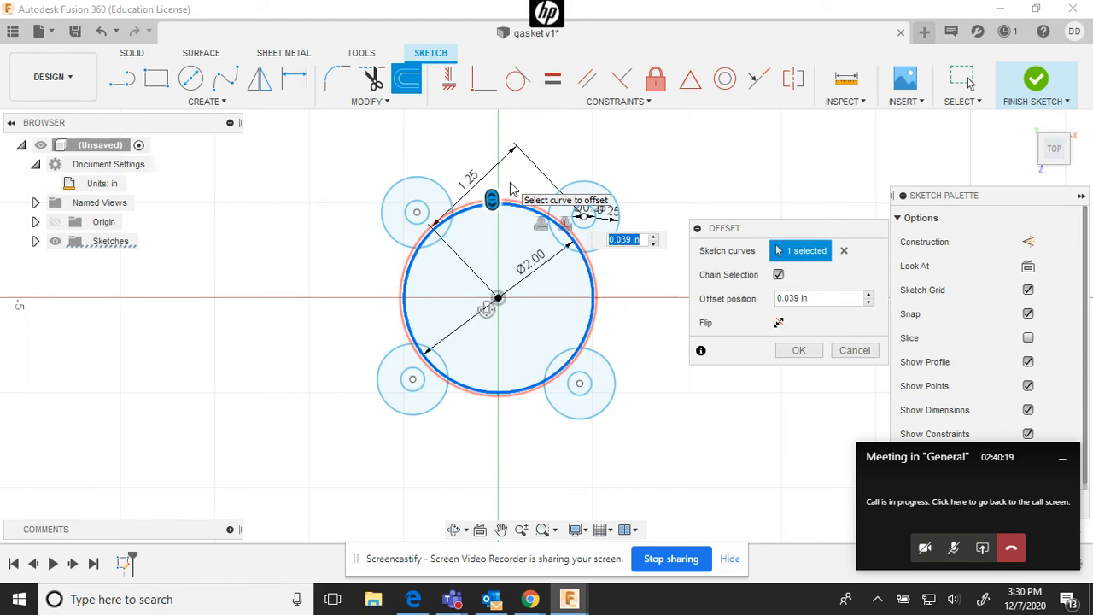
key("BackSpace")
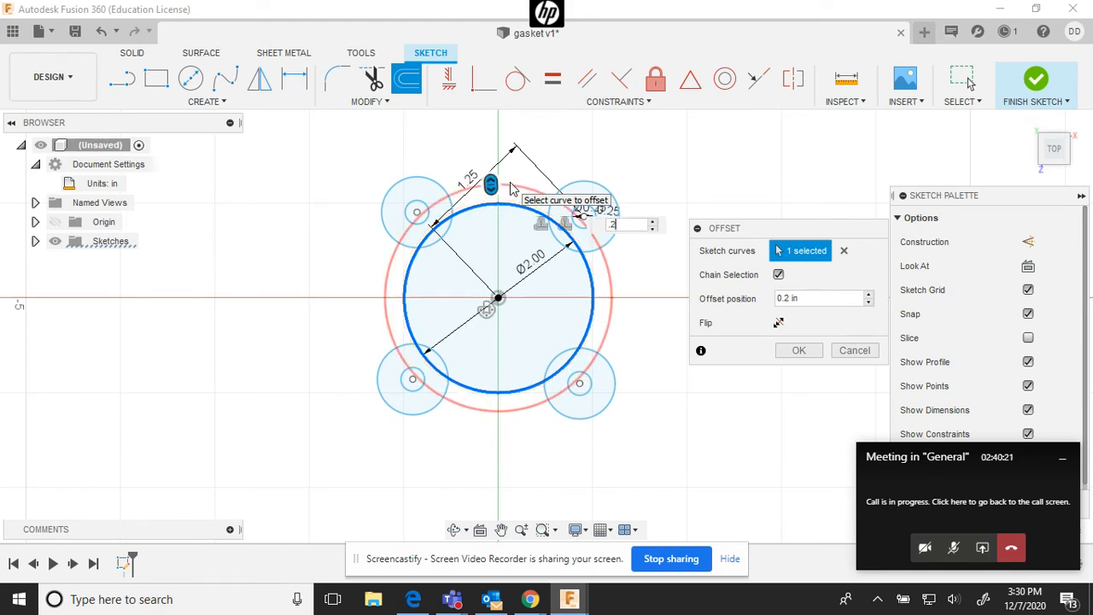
key("Return")
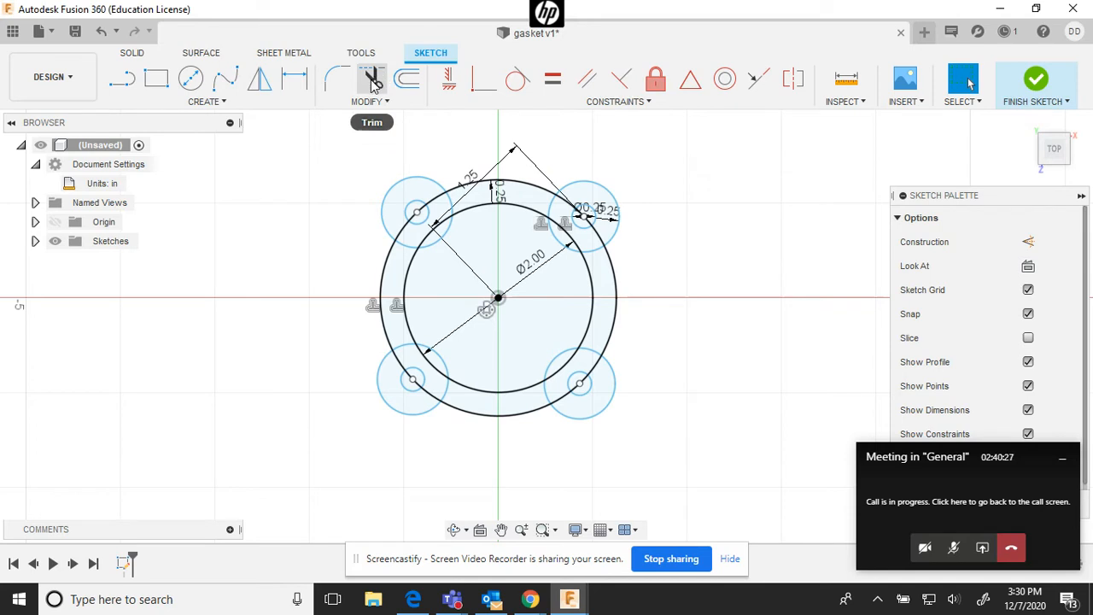
Trim the outer ring segment inside the upper-left lobe and that lobe's inner arcs, keeping the small hole
left_click(373, 80)
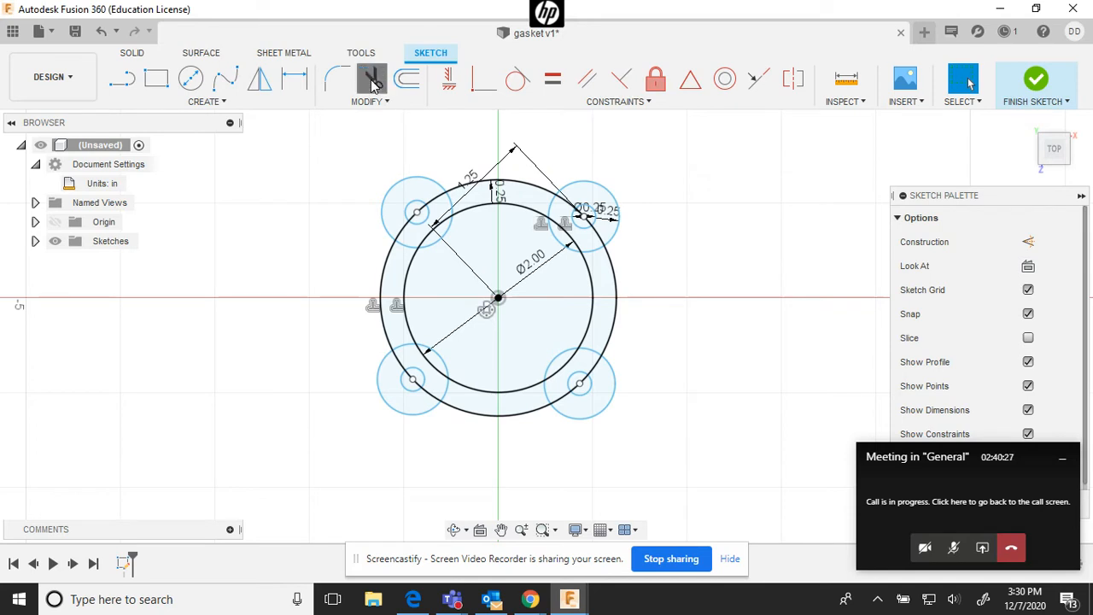
left_click(453, 206)
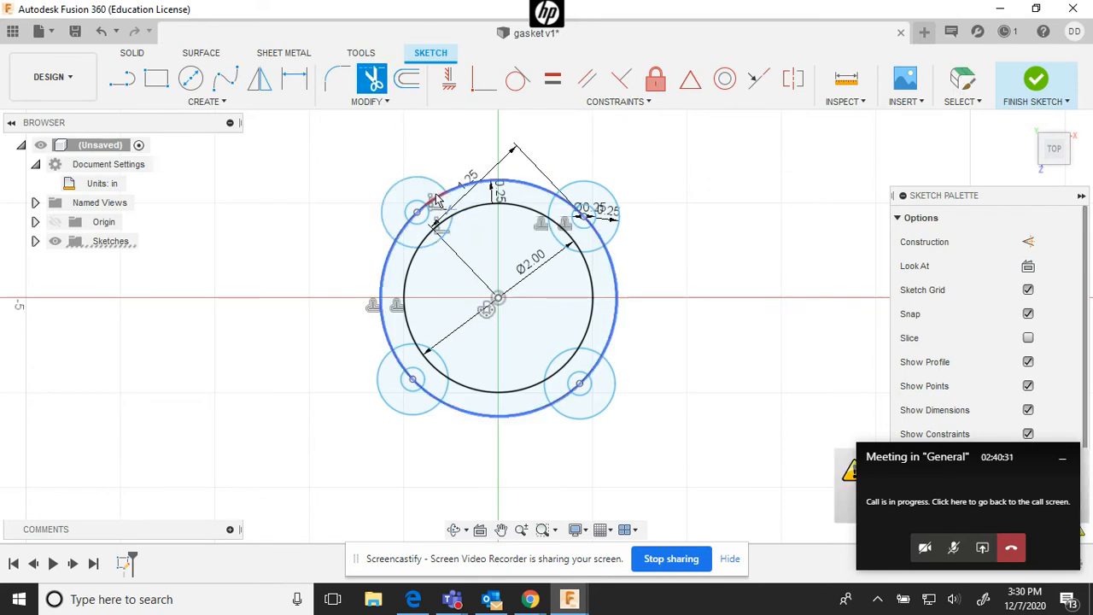
left_click(437, 200)
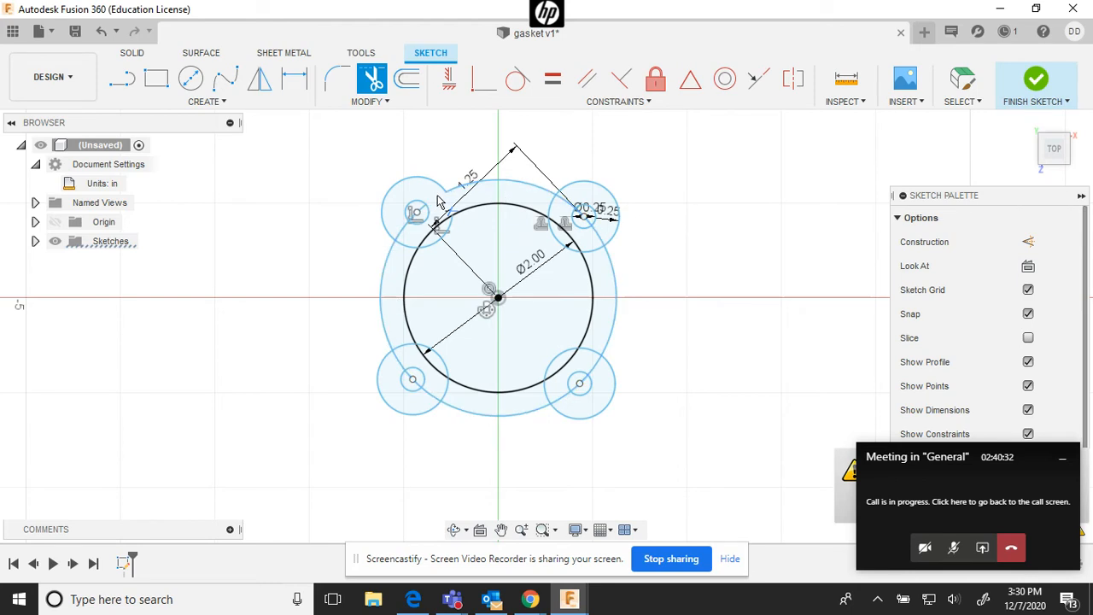
left_click(403, 240)
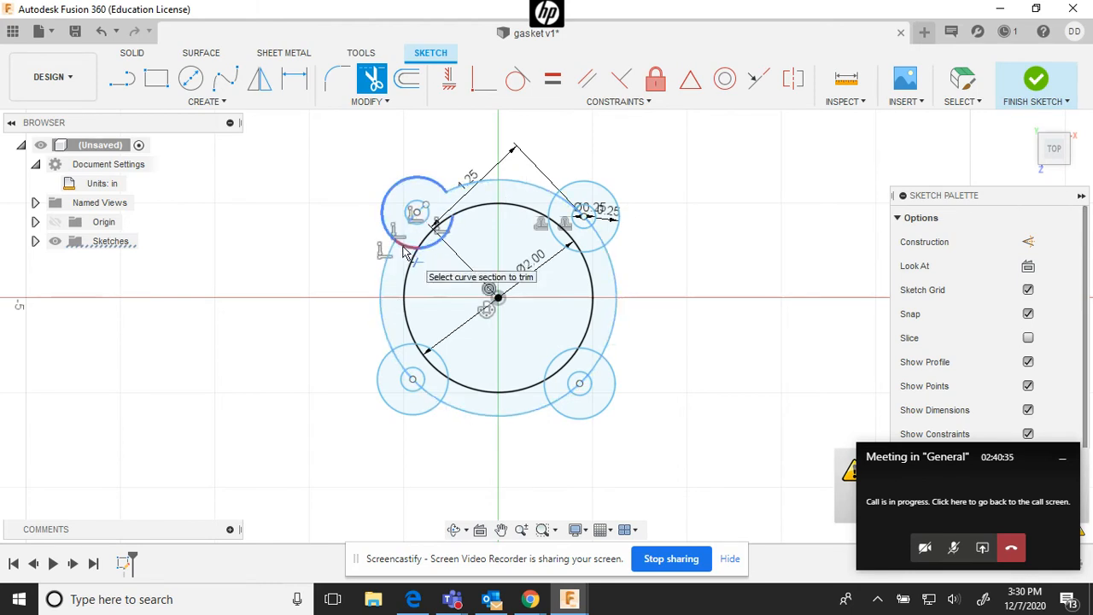
left_click(405, 252)
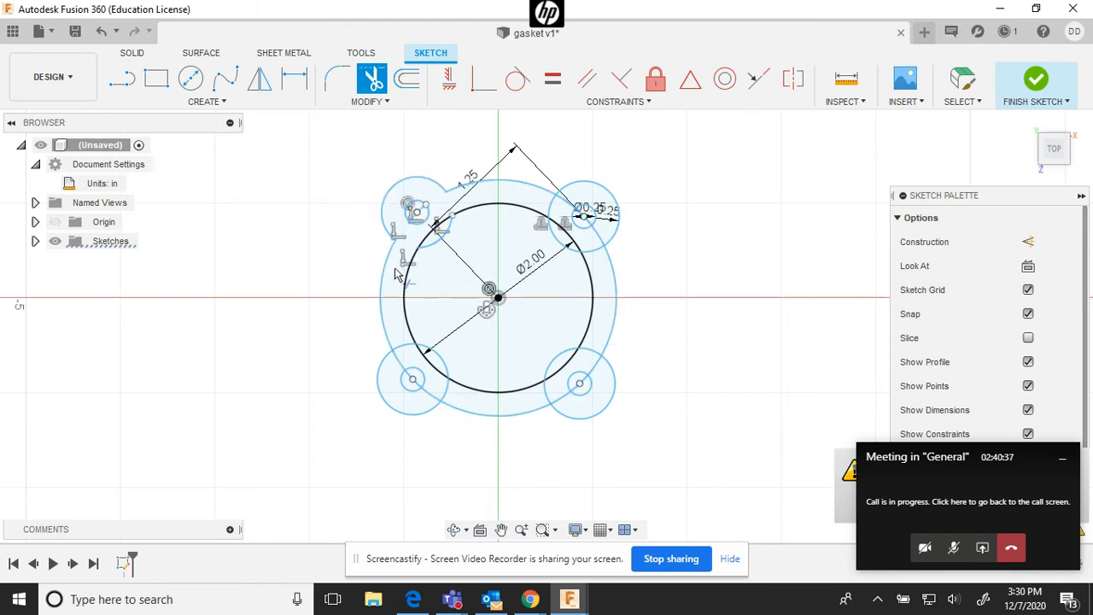
left_click(428, 254)
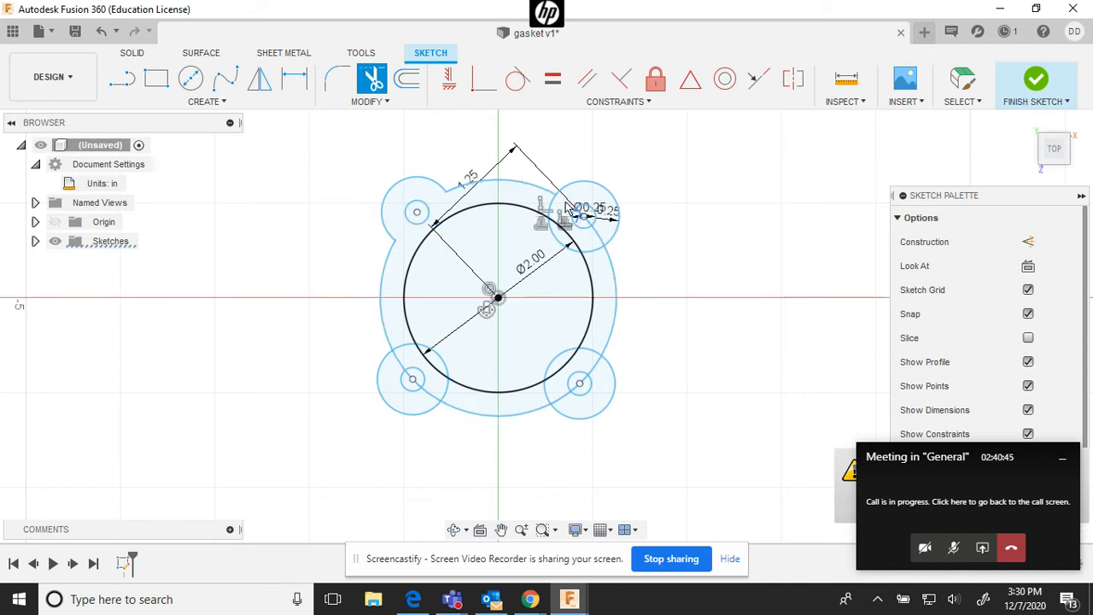
Trim the ring segment and inner arcs of the upper-right lobe so its outer arc joins the ring
scroll(566, 207, "up", 3)
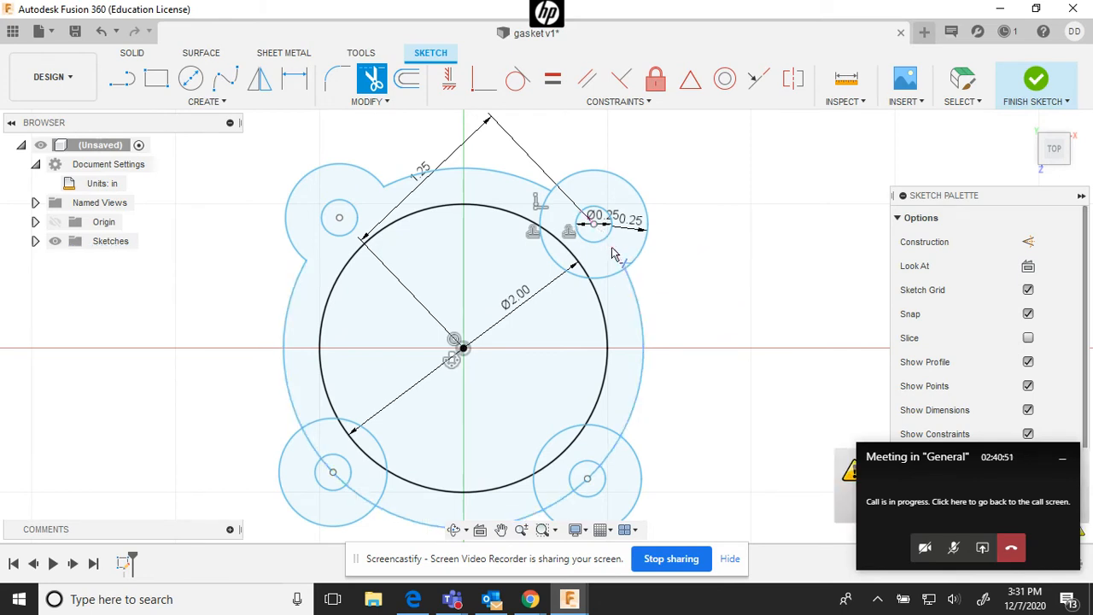
left_click(602, 280)
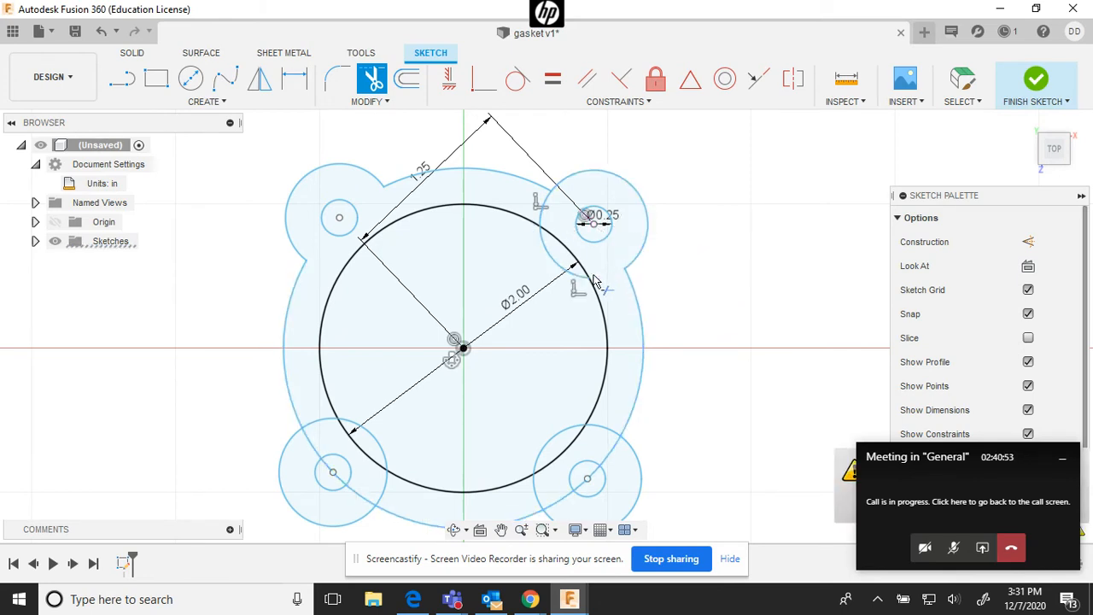
left_click(549, 263)
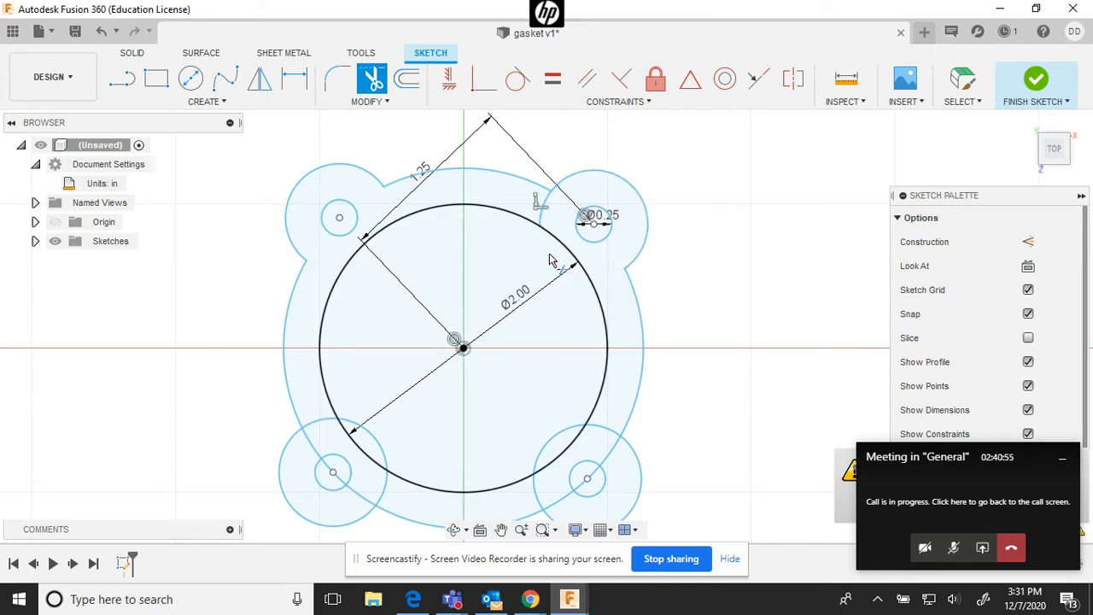
left_click(545, 201)
Trim the ring segment and inner arcs of the lower-right lobe, plus the lower-left lobe's arc inside the centre circle
left_click(608, 434)
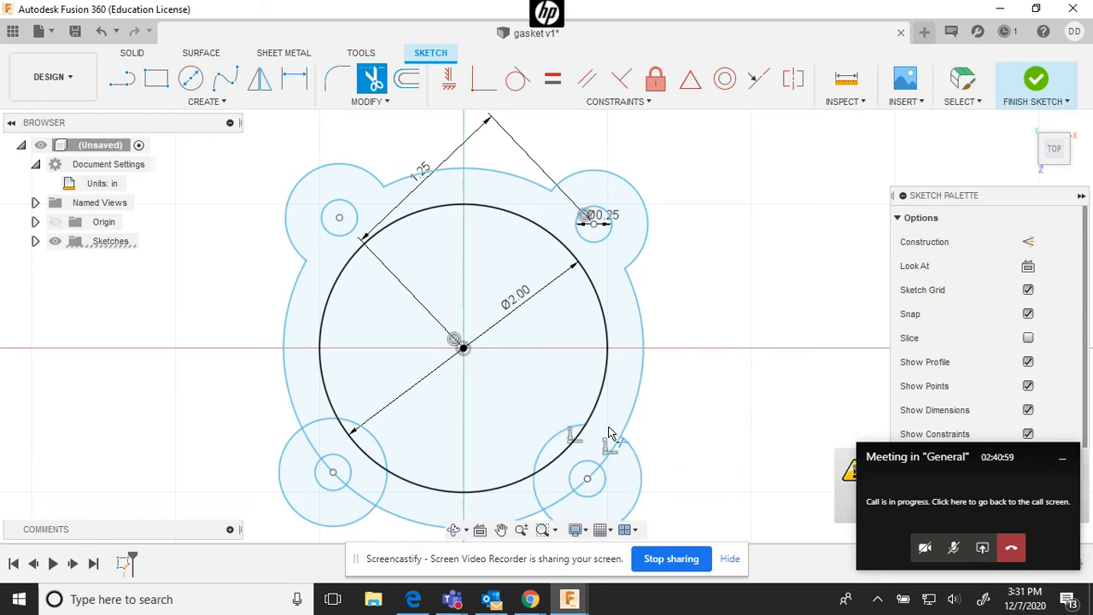
left_click(609, 458)
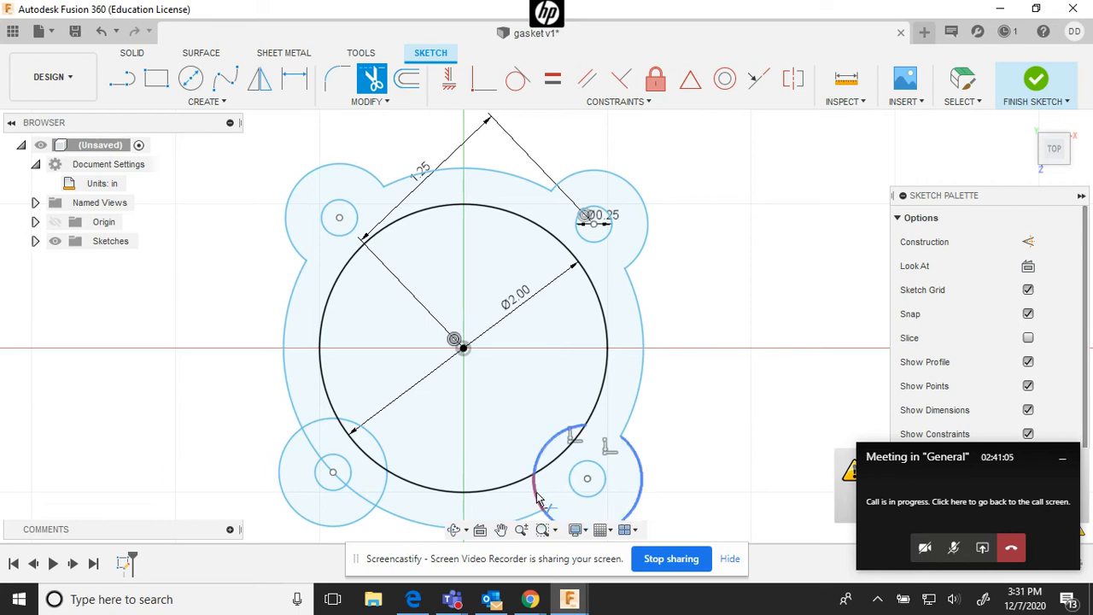
left_click(544, 441)
left_click(547, 446)
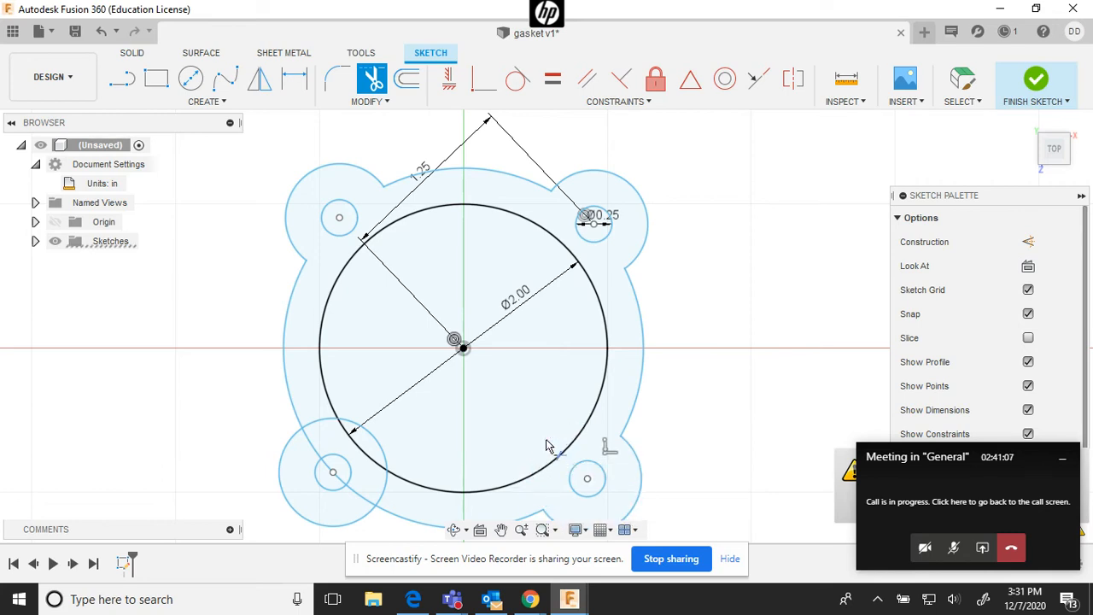
left_click(386, 458)
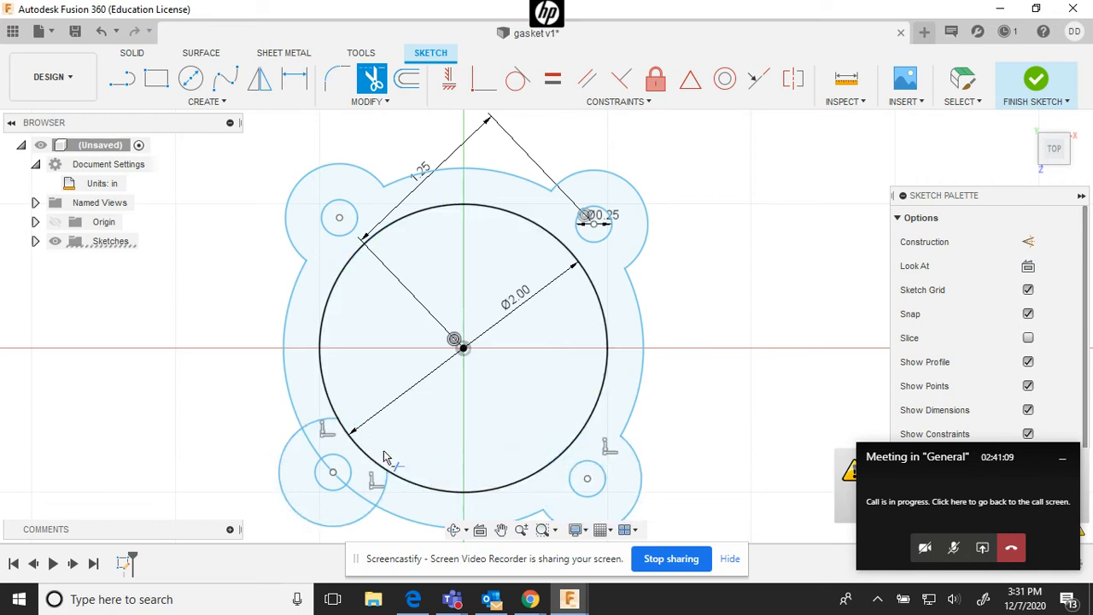
left_click(313, 425)
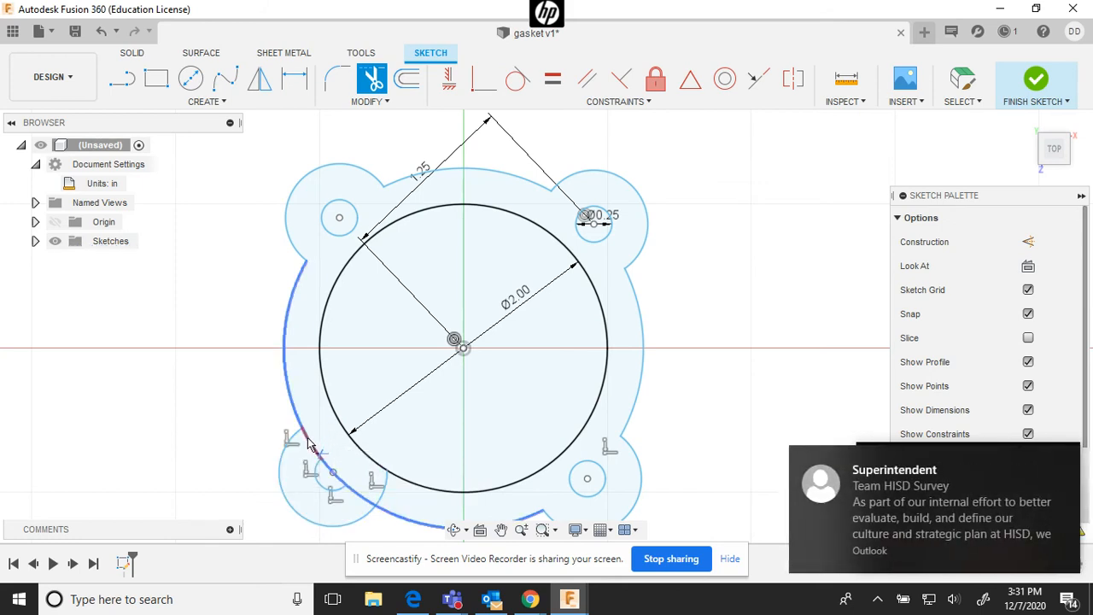
left_click(334, 475)
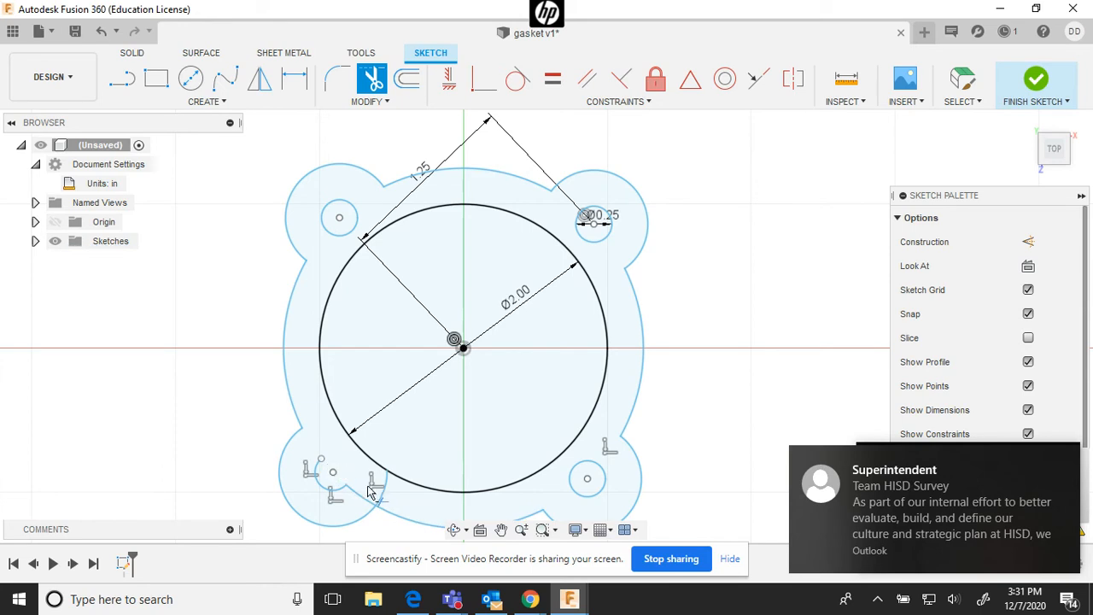
left_click(362, 499)
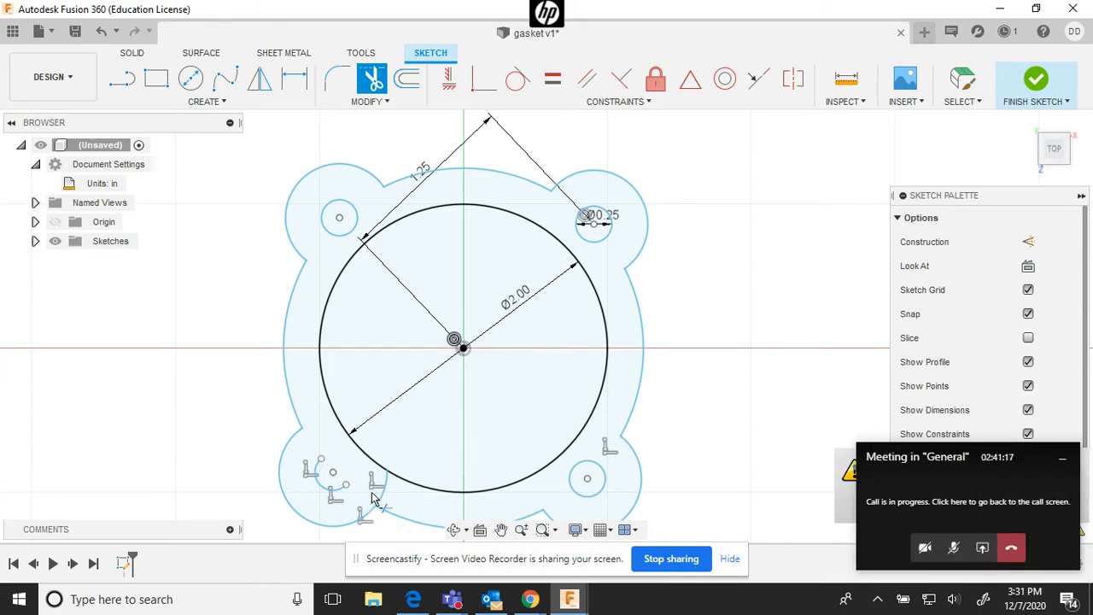
key("Escape")
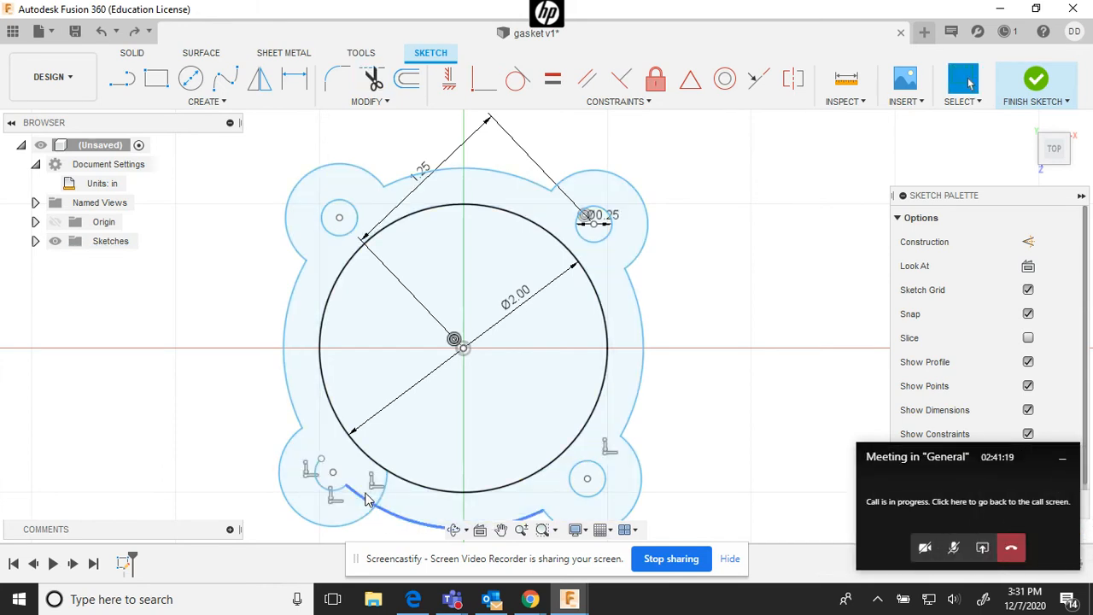
key("ctrl+z")
key("ctrl+z")
key("ctrl+z")
key("ctrl+z")
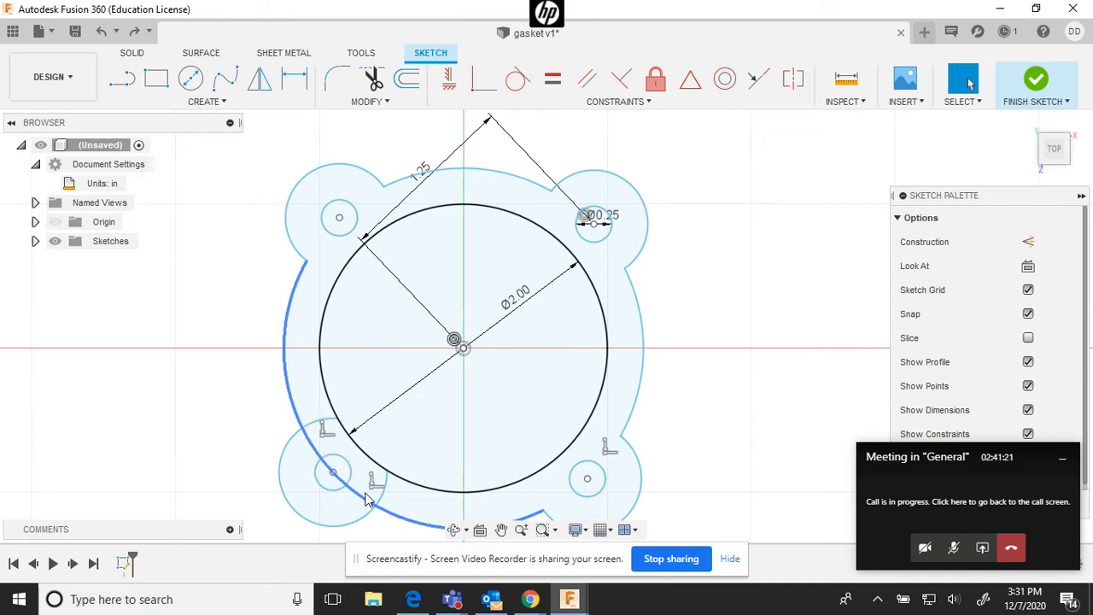
Trim the ring segment and remaining inner arcs of the lower-left lobe, leaving its small hole circle intact
left_click(331, 469)
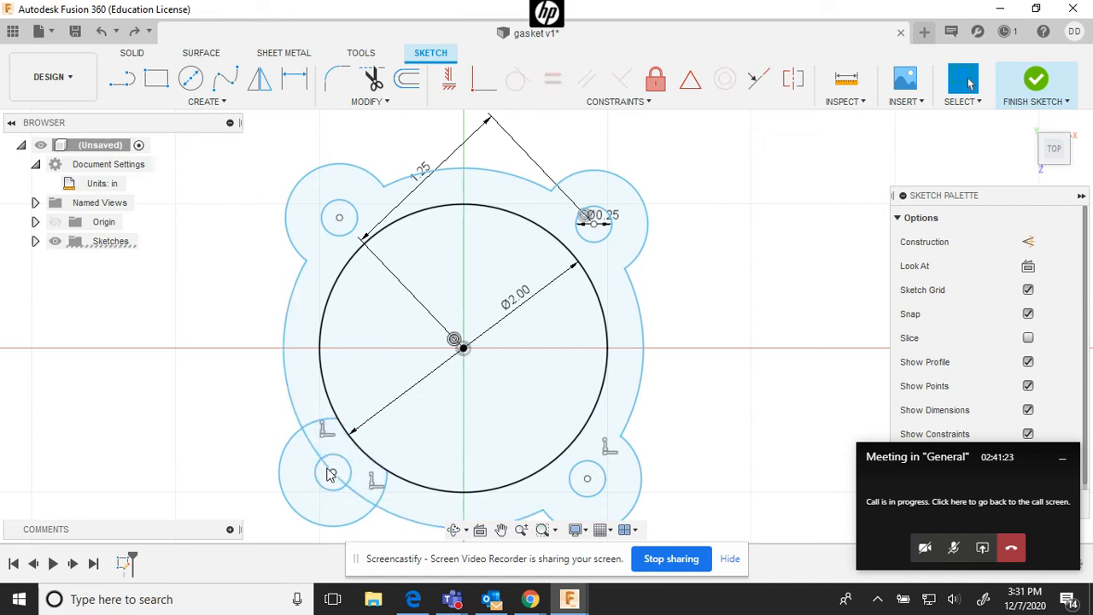
left_click(327, 466)
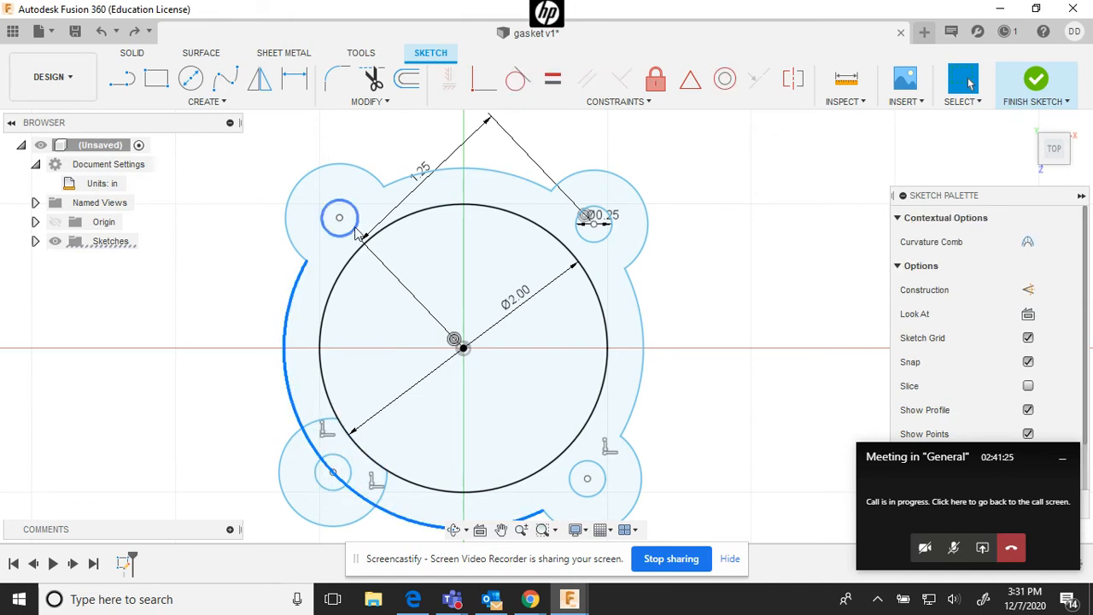
left_click(373, 78)
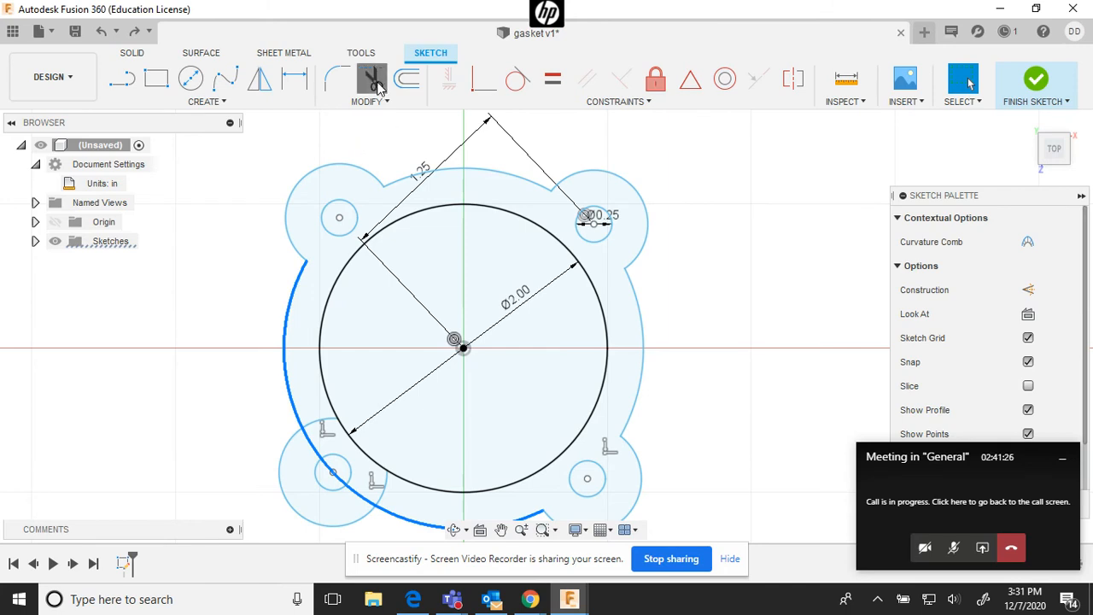
left_click(313, 427)
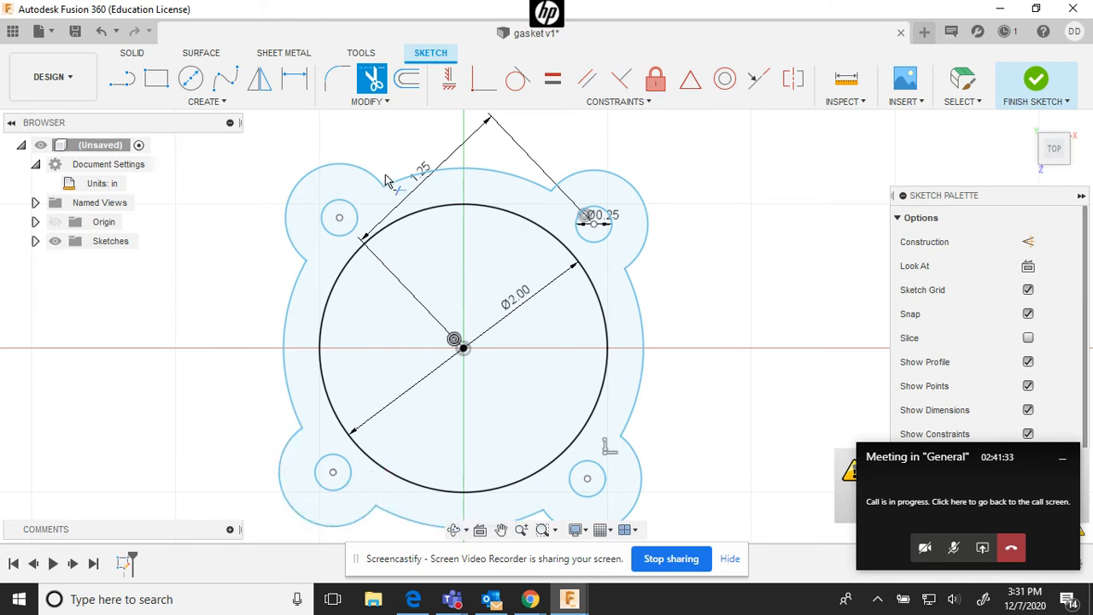
Fillet the eight corners where the four lobes meet the outer ring with a 0.25 in radius
left_click(337, 78)
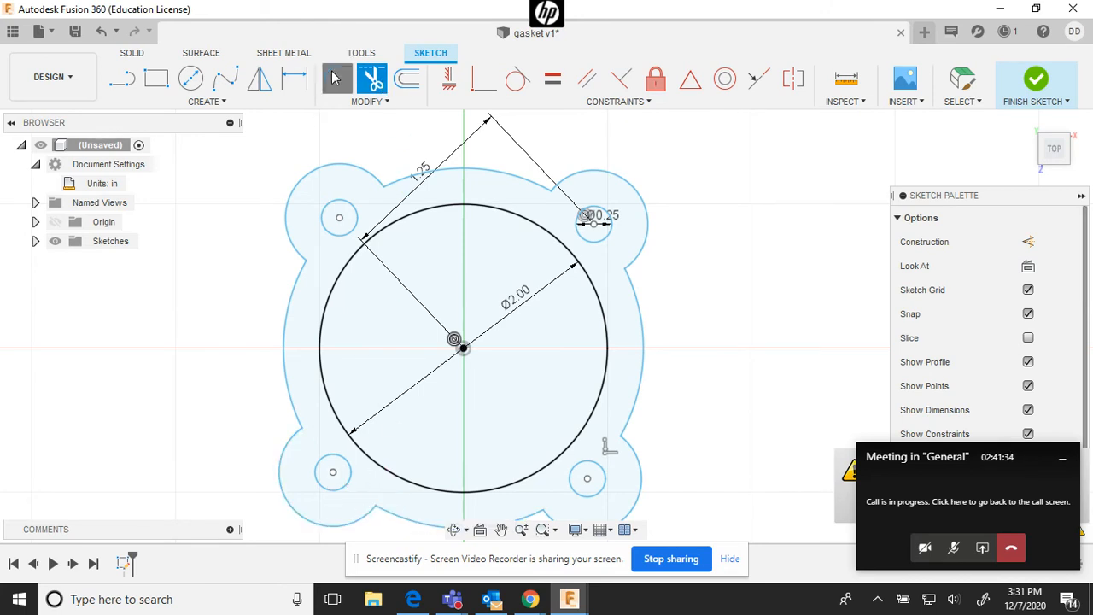
left_click(386, 189)
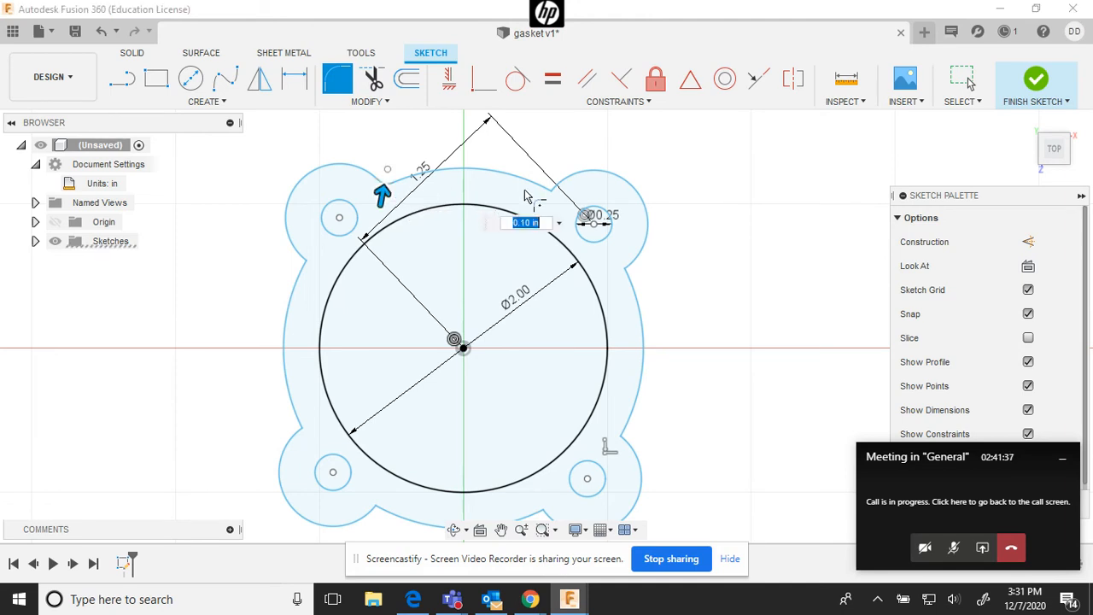
left_click(551, 198)
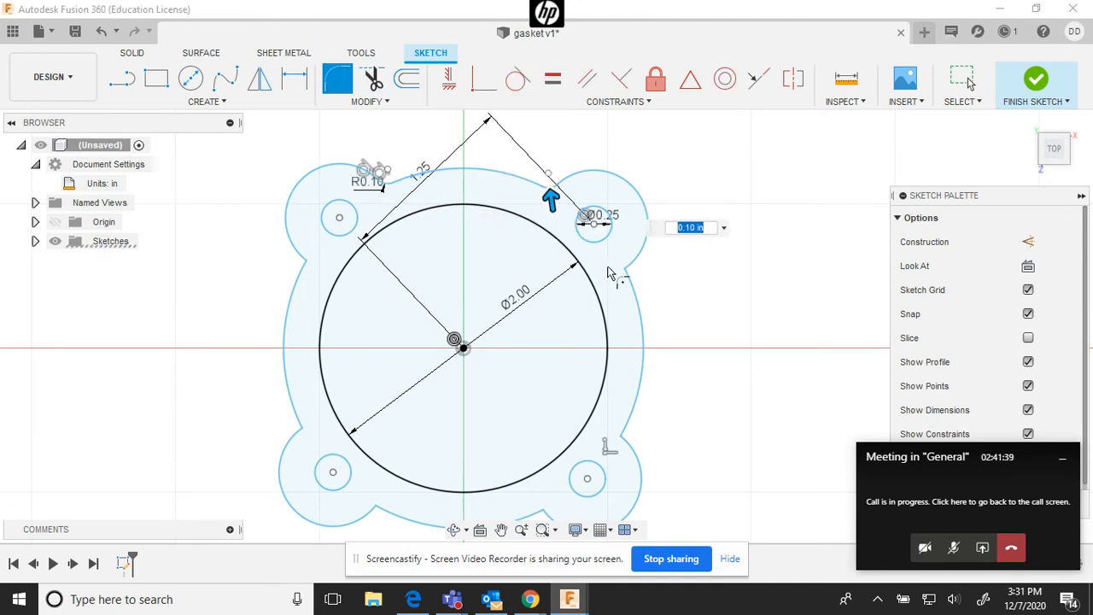
left_click(626, 294)
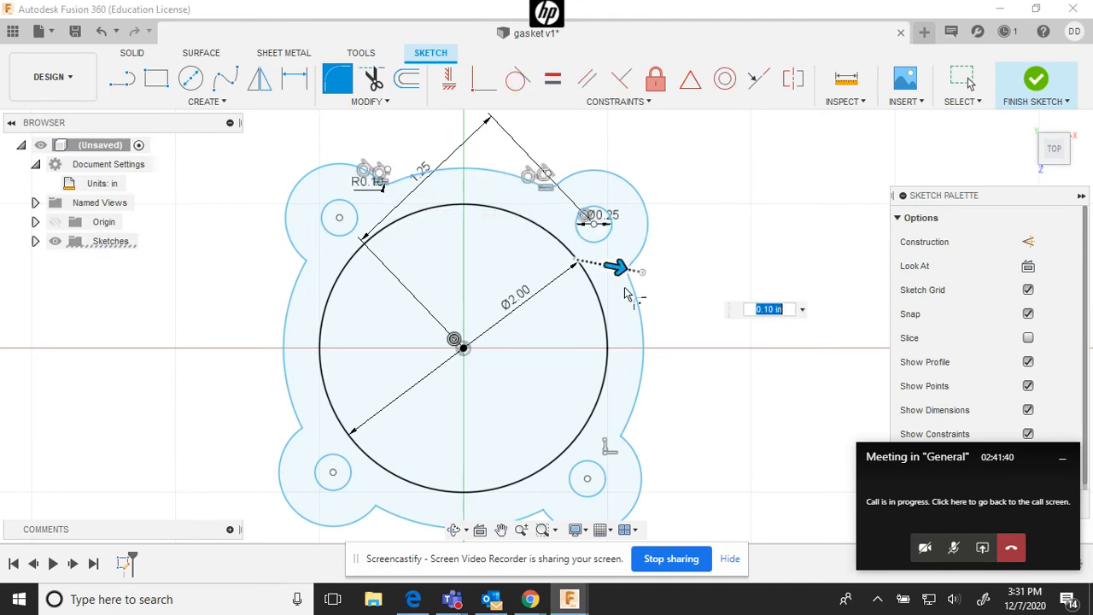
left_click(629, 442)
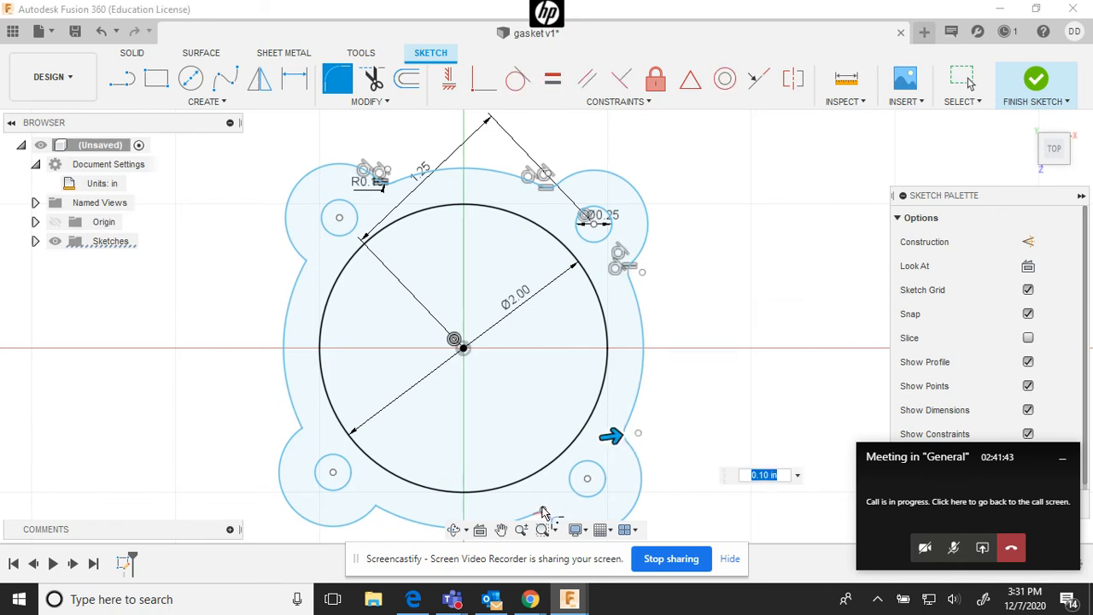
left_click(547, 504)
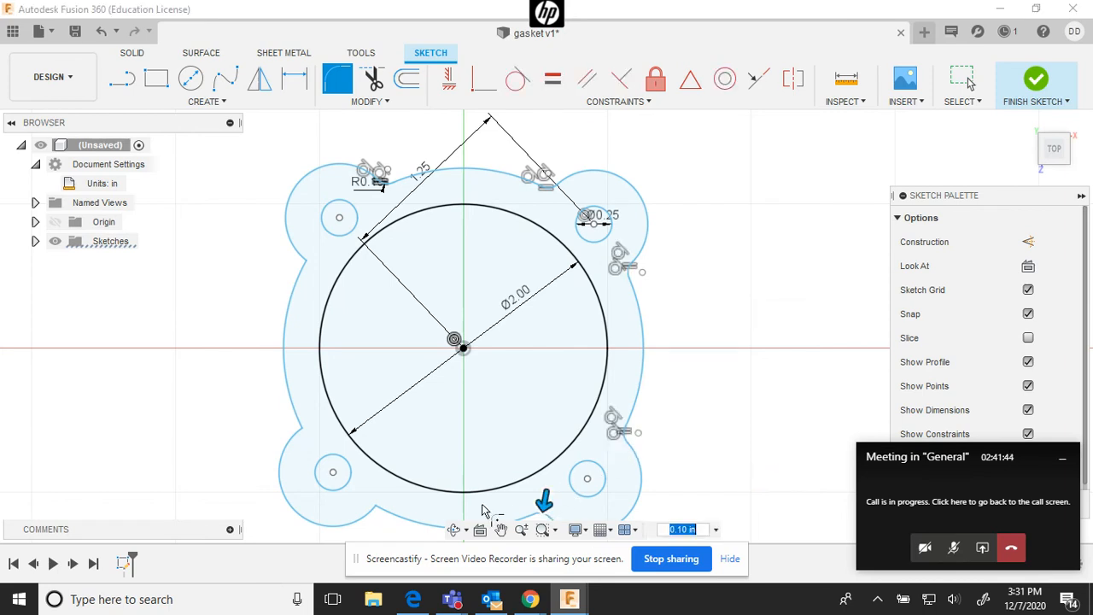
left_click(383, 509)
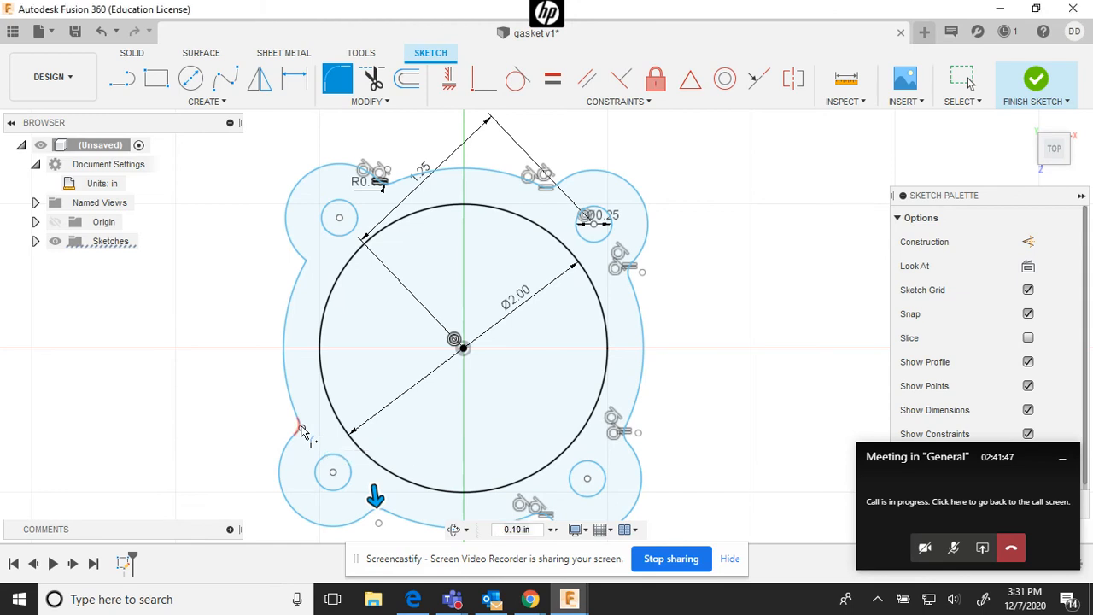
left_click(300, 431)
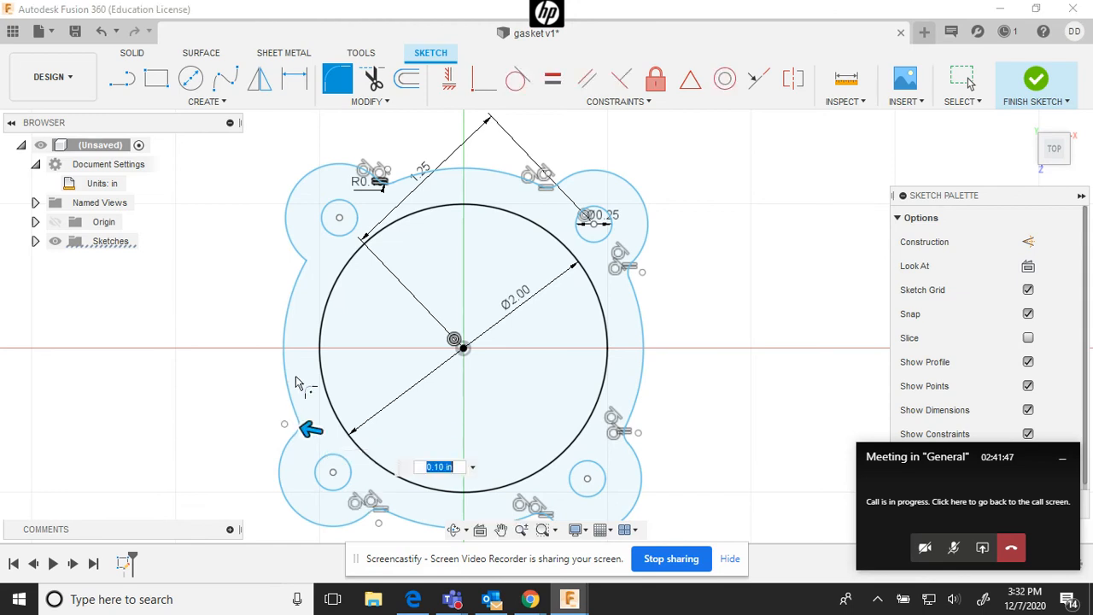
left_click(304, 263)
key("BackSpace")
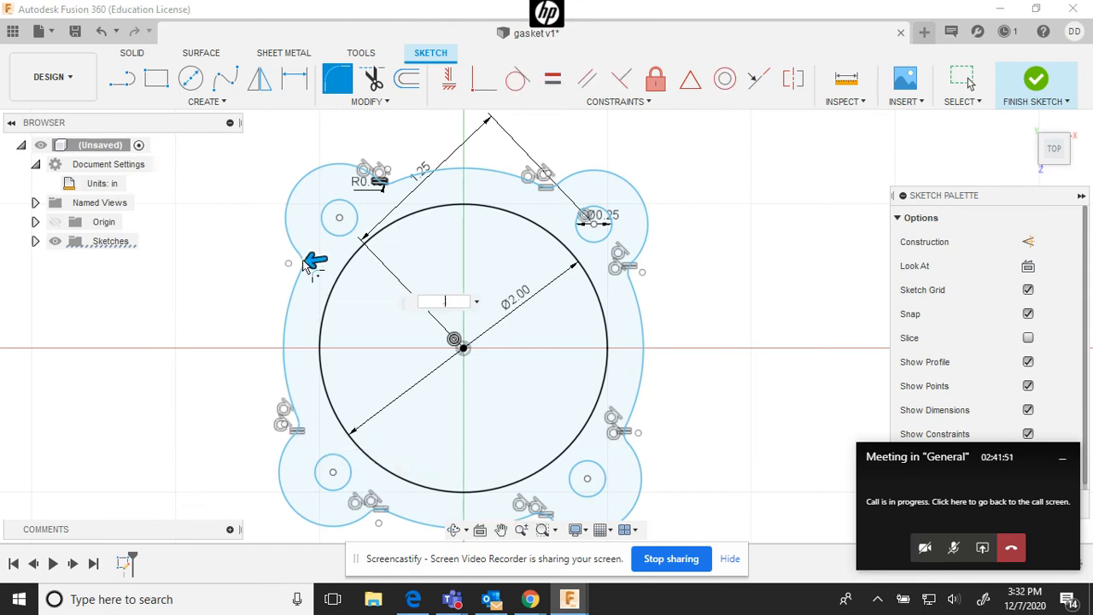
type(".25")
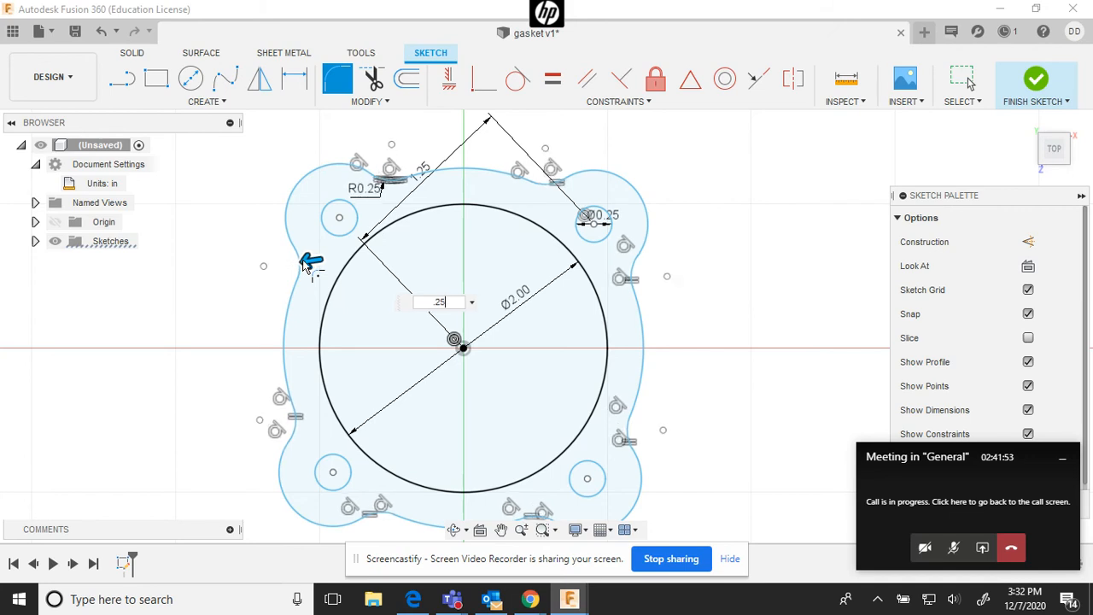
key("Return")
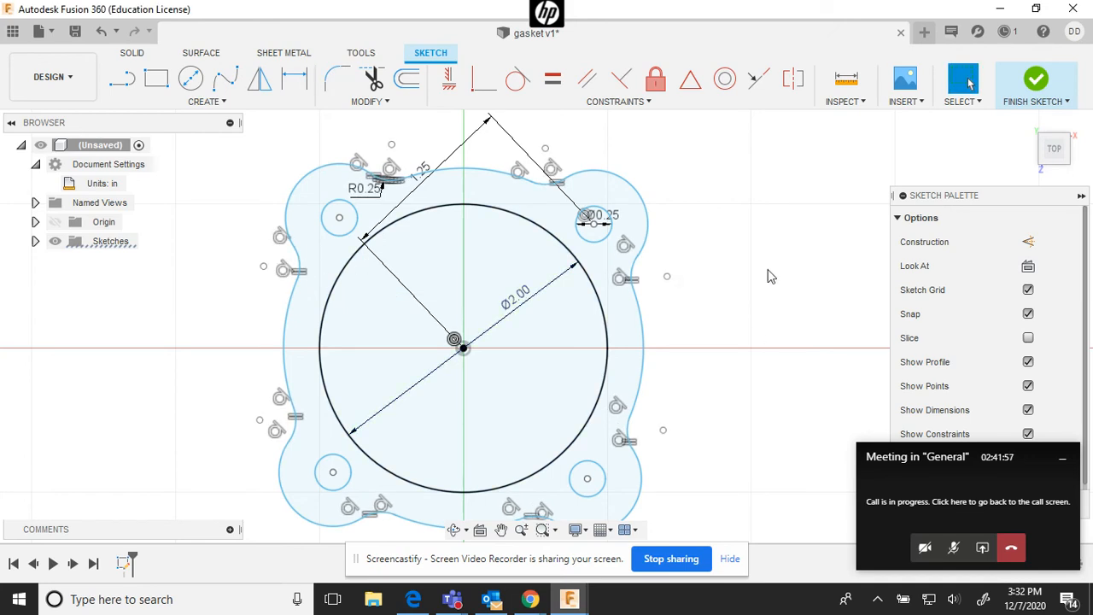
Extrude the gasket profile between the outer outline and the centre opening 0.063 in as a new body, leaving the bolt holes open
scroll(768, 276, "down", 3)
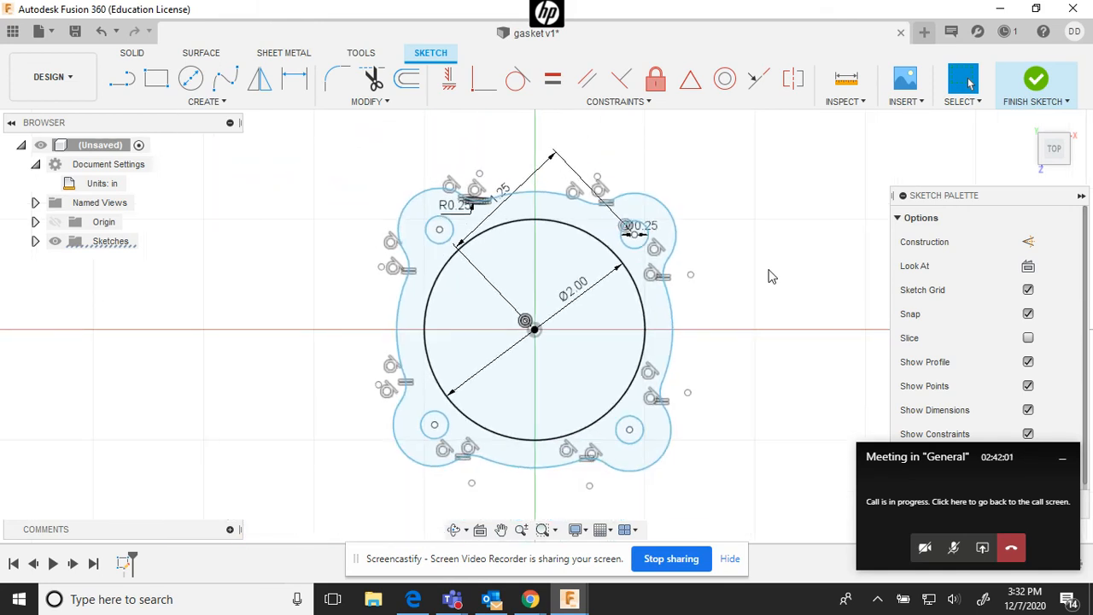
key("e")
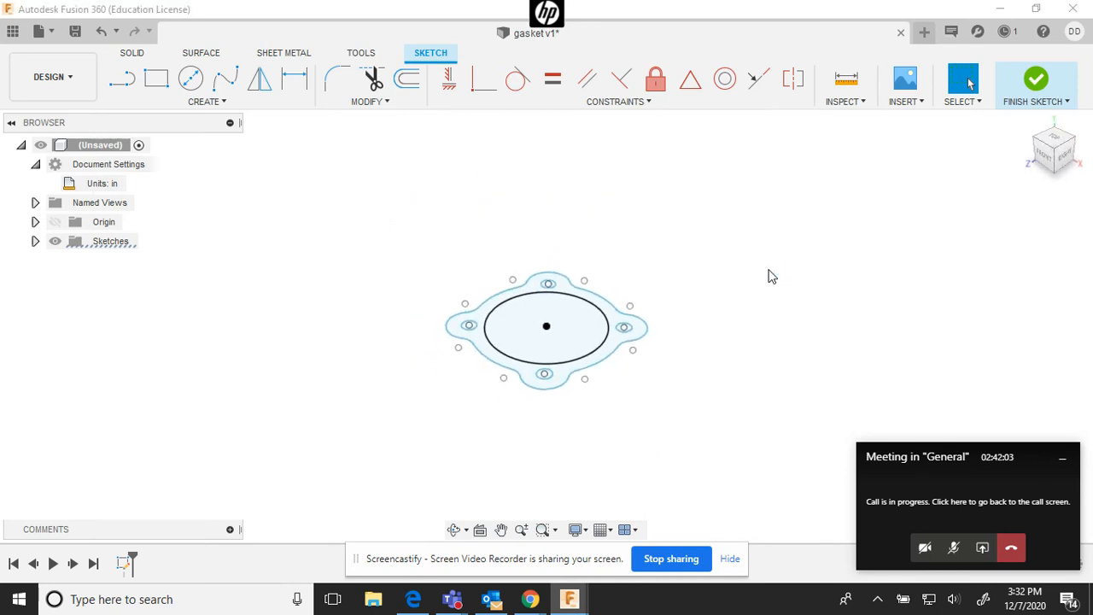
left_click(604, 359)
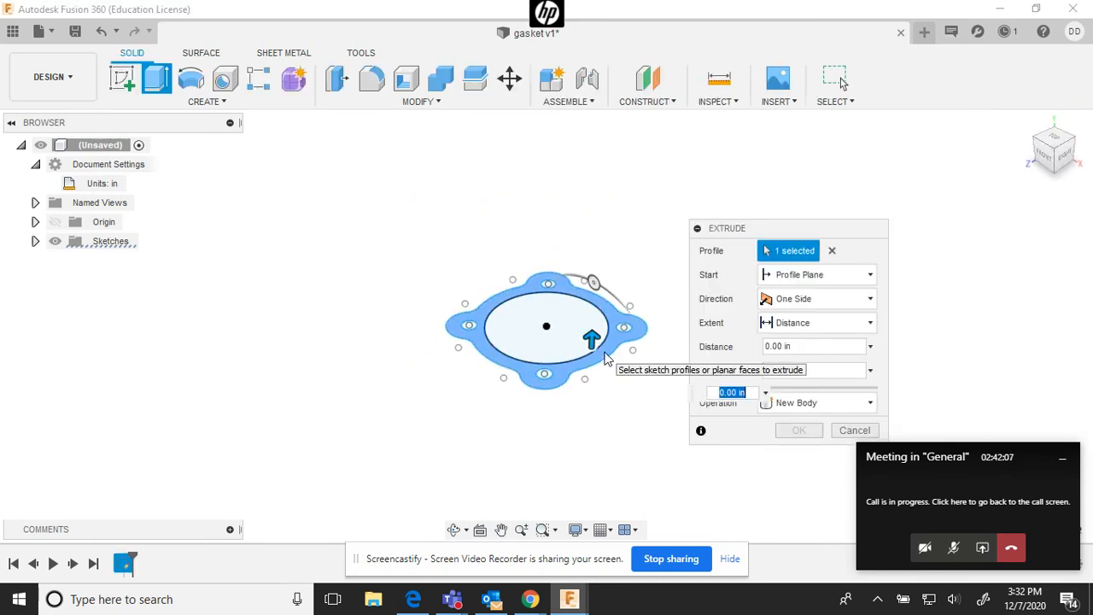
key("BackSpace")
type(".063")
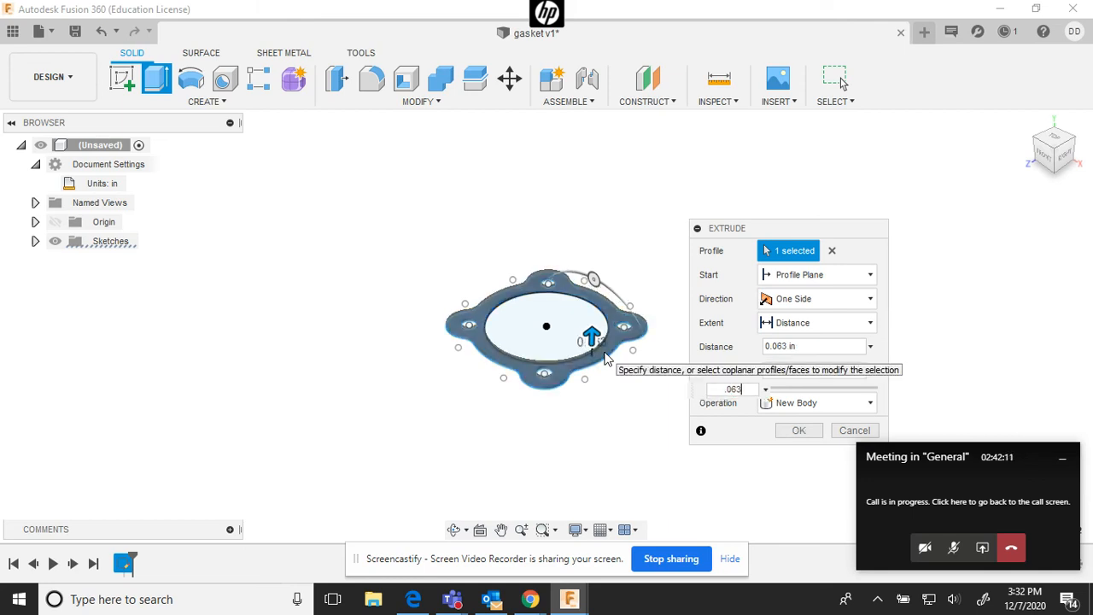
key("Return")
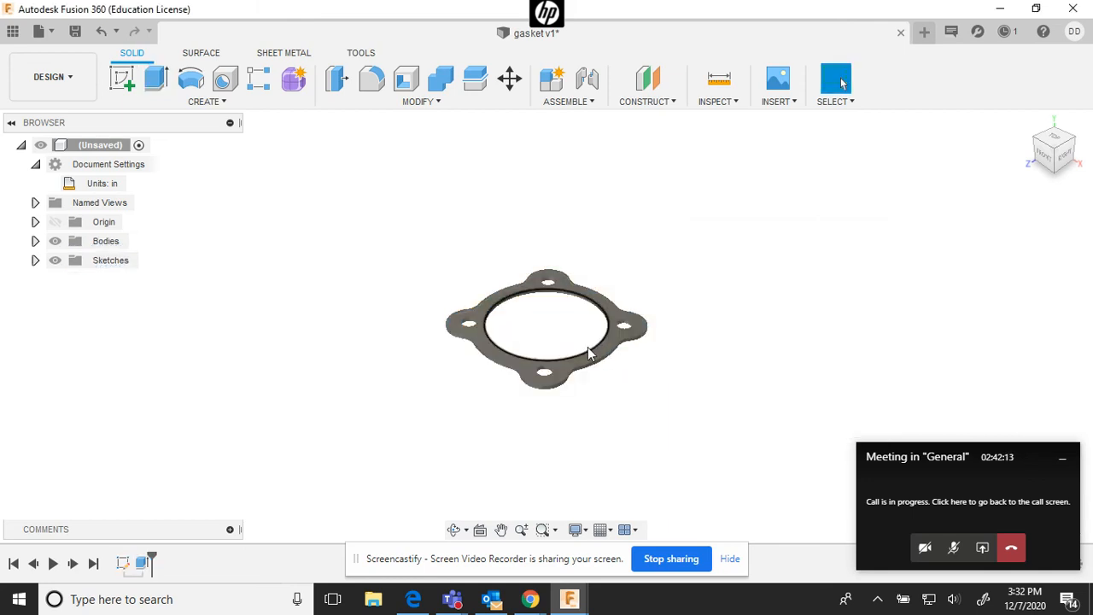
scroll(587, 350, "up", 3)
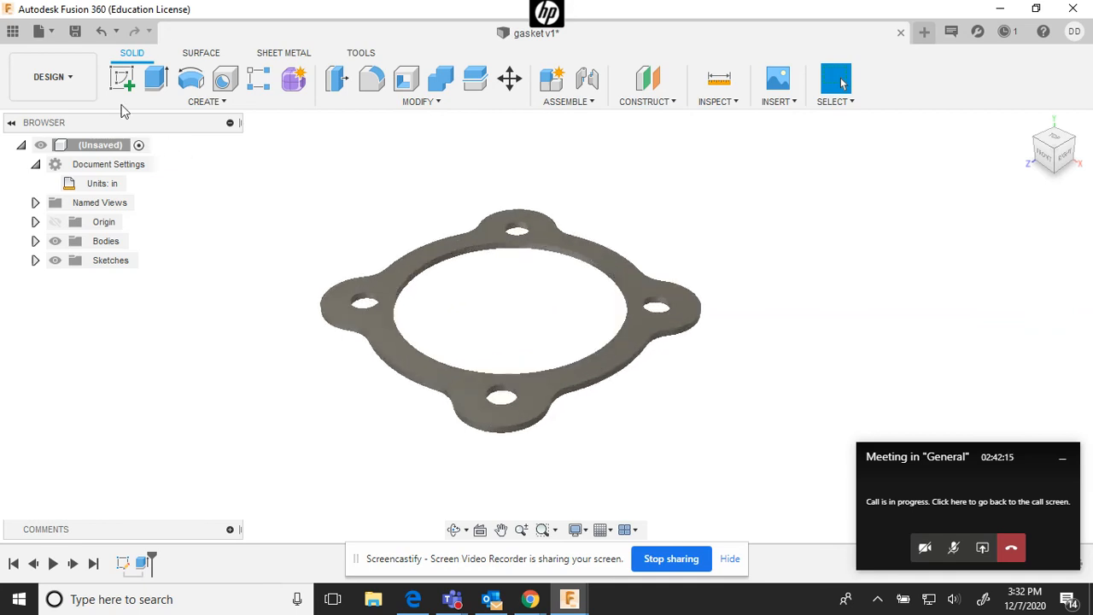
Switch to the Render workspace and apply the Rubber physical material from the Fusion 360 Material Library to the gasket body
left_click(77, 81)
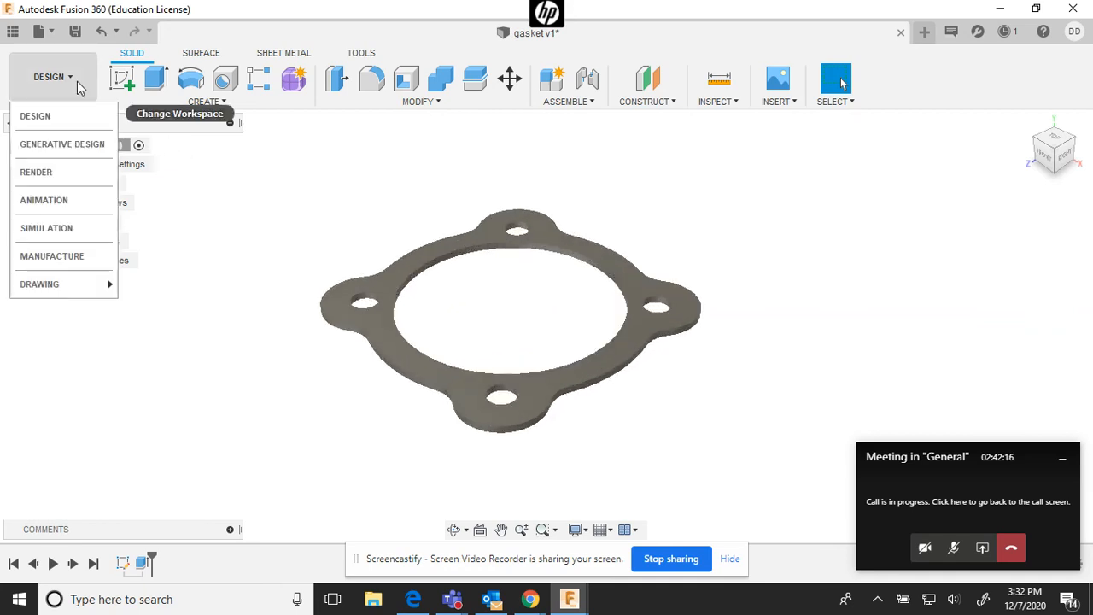
left_click(38, 175)
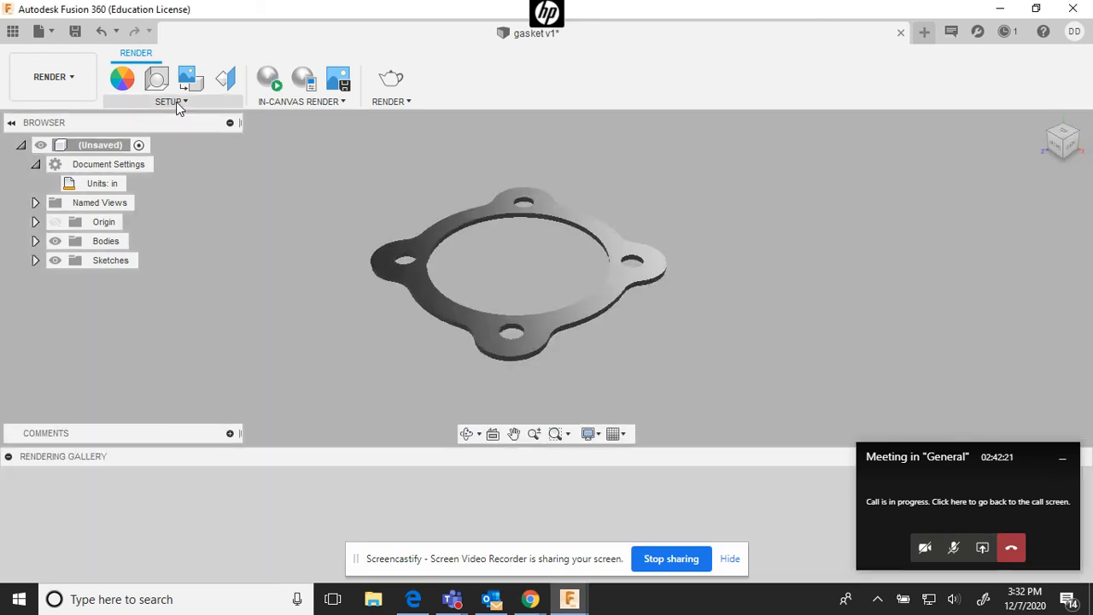
left_click(179, 104)
left_click(161, 120)
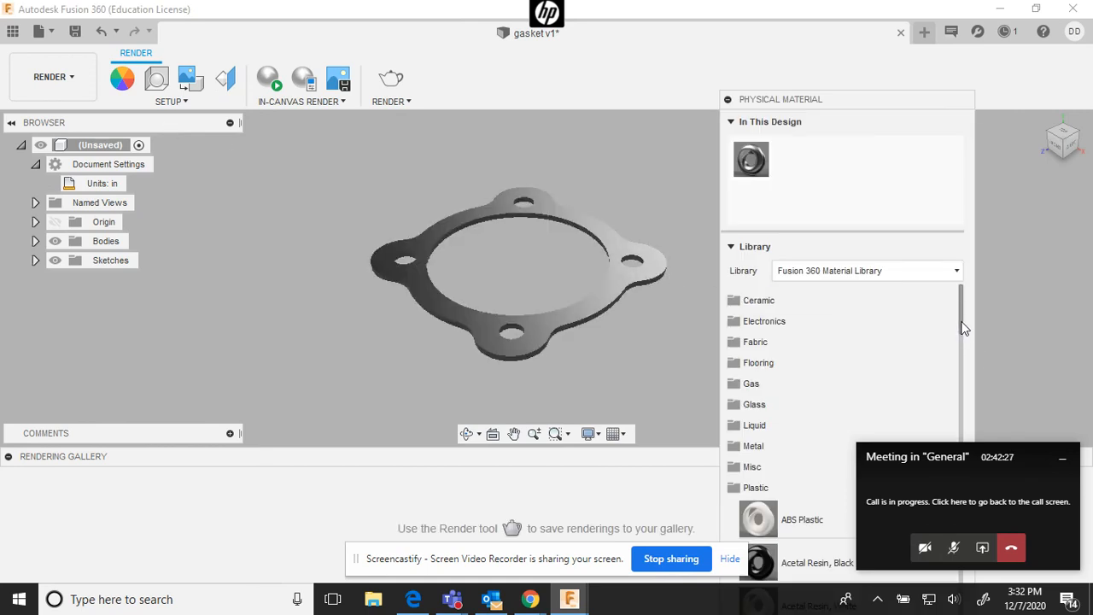
left_click_drag(965, 330, 994, 602)
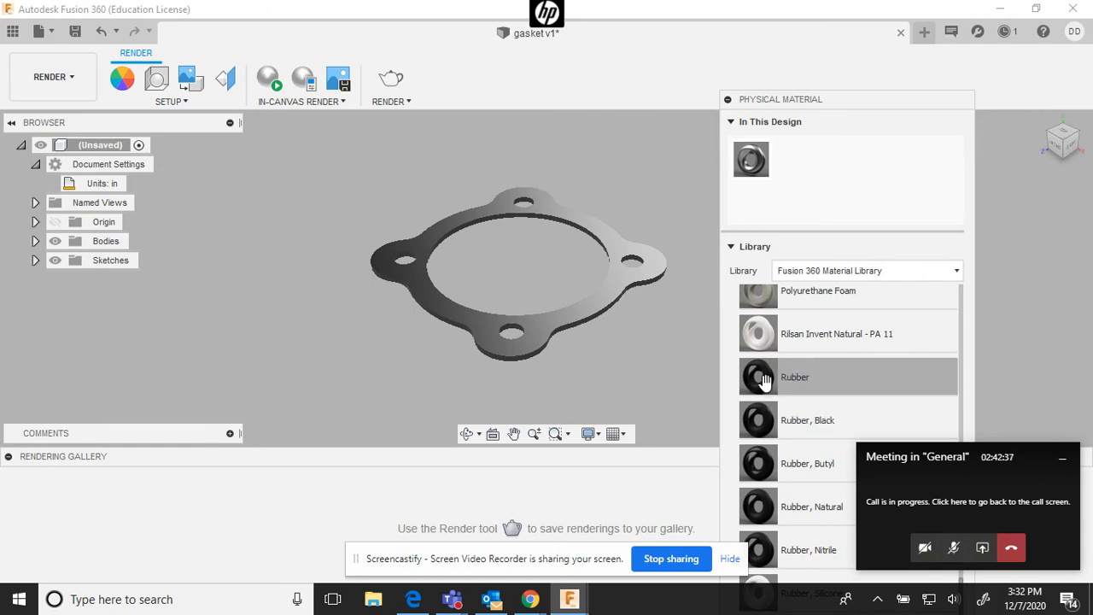
left_click_drag(766, 381, 619, 290)
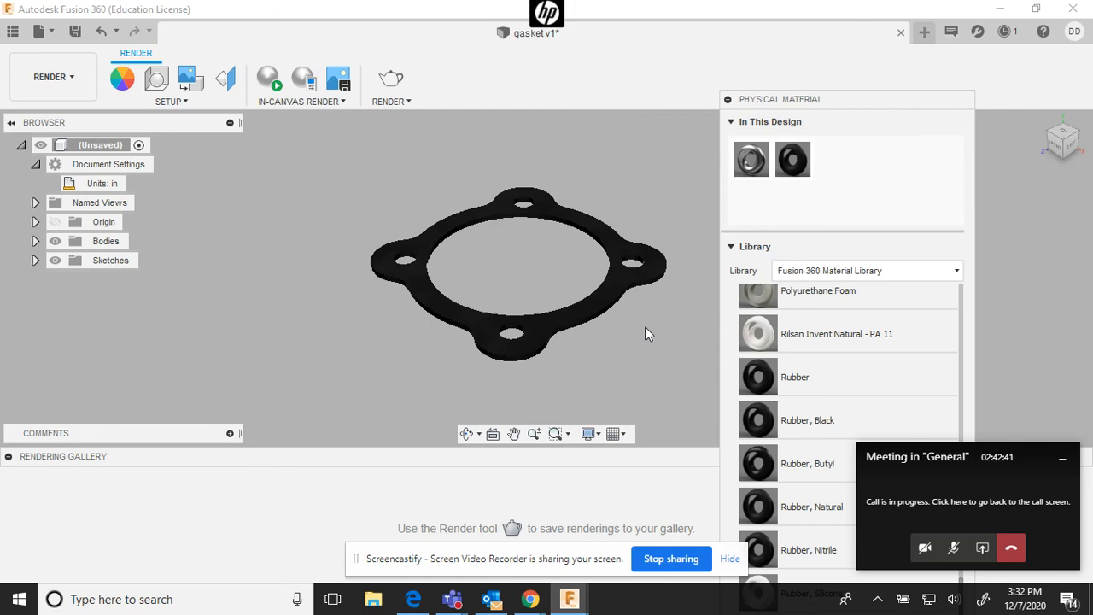
Save the gasket design as a new version with the description "User Saved"
left_click(78, 34)
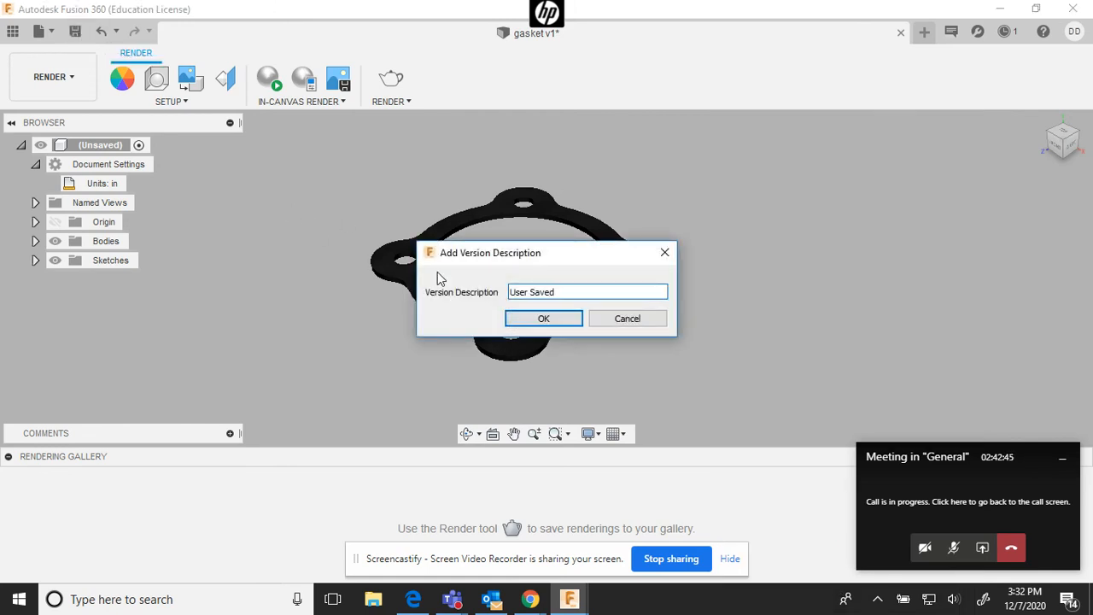